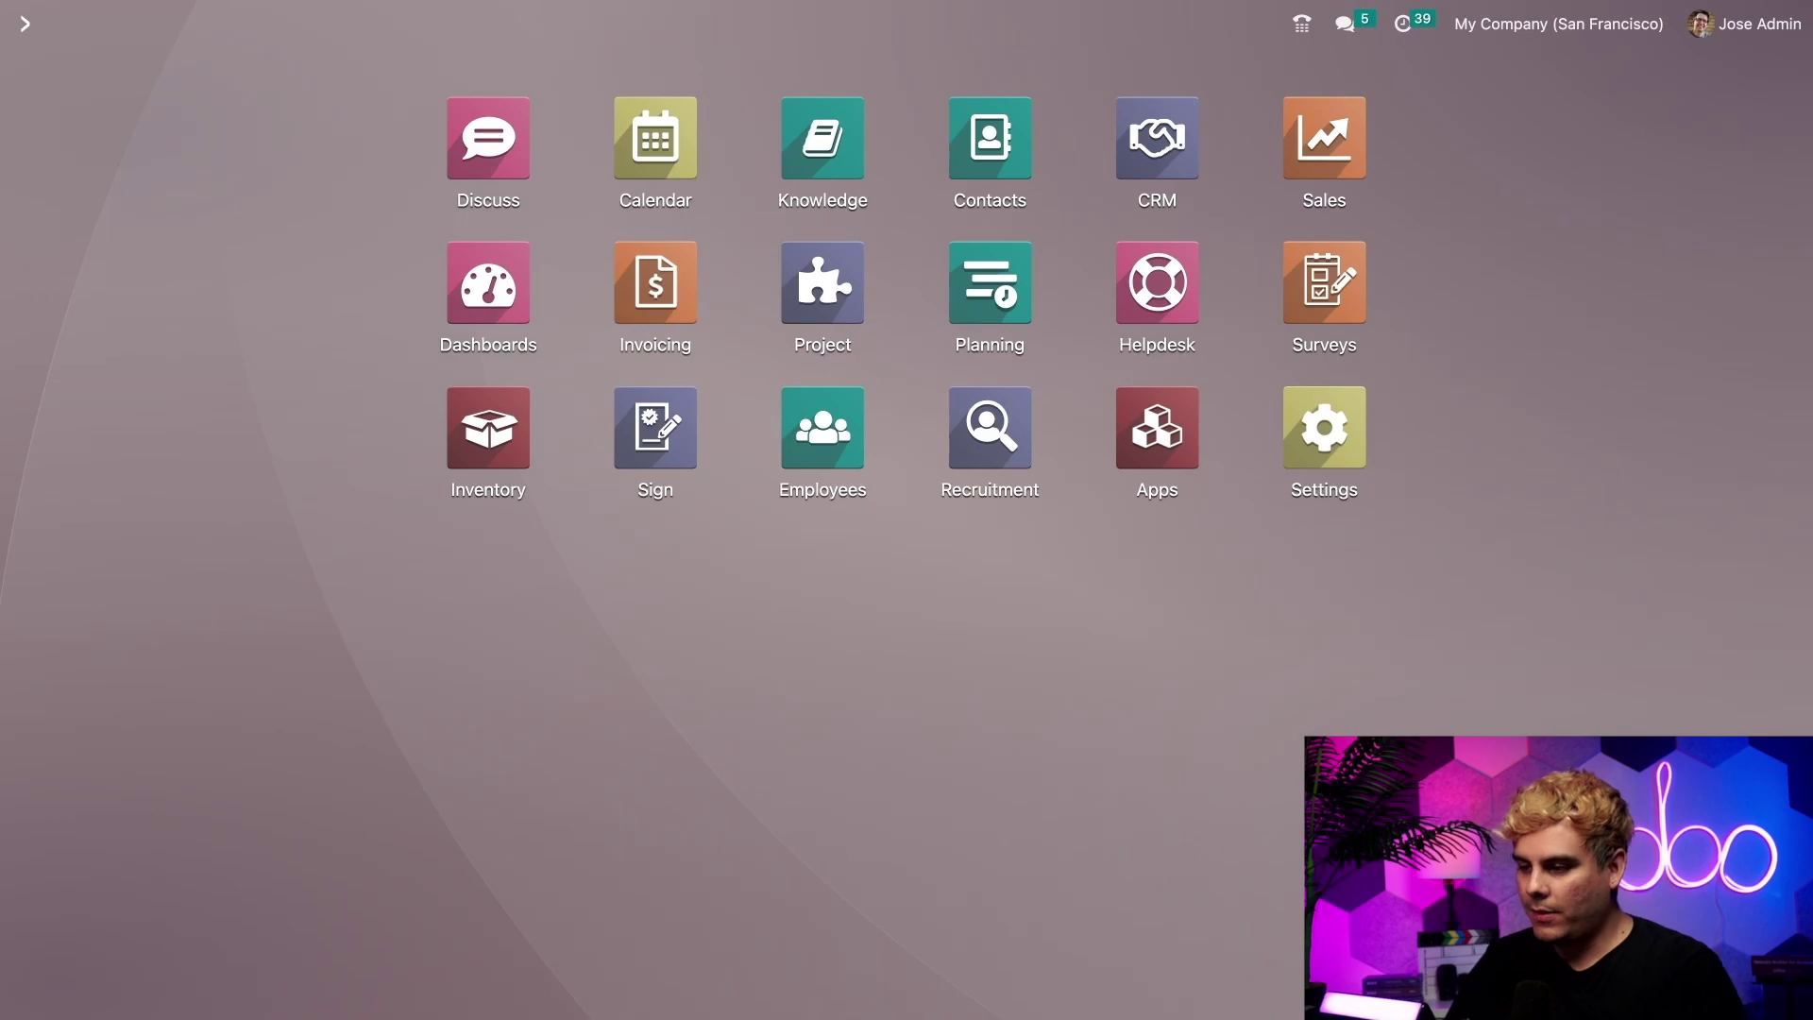
# - Dial *55294 on the VoIP softphone keypad and place a test call
pyautogui.click(1300, 26)
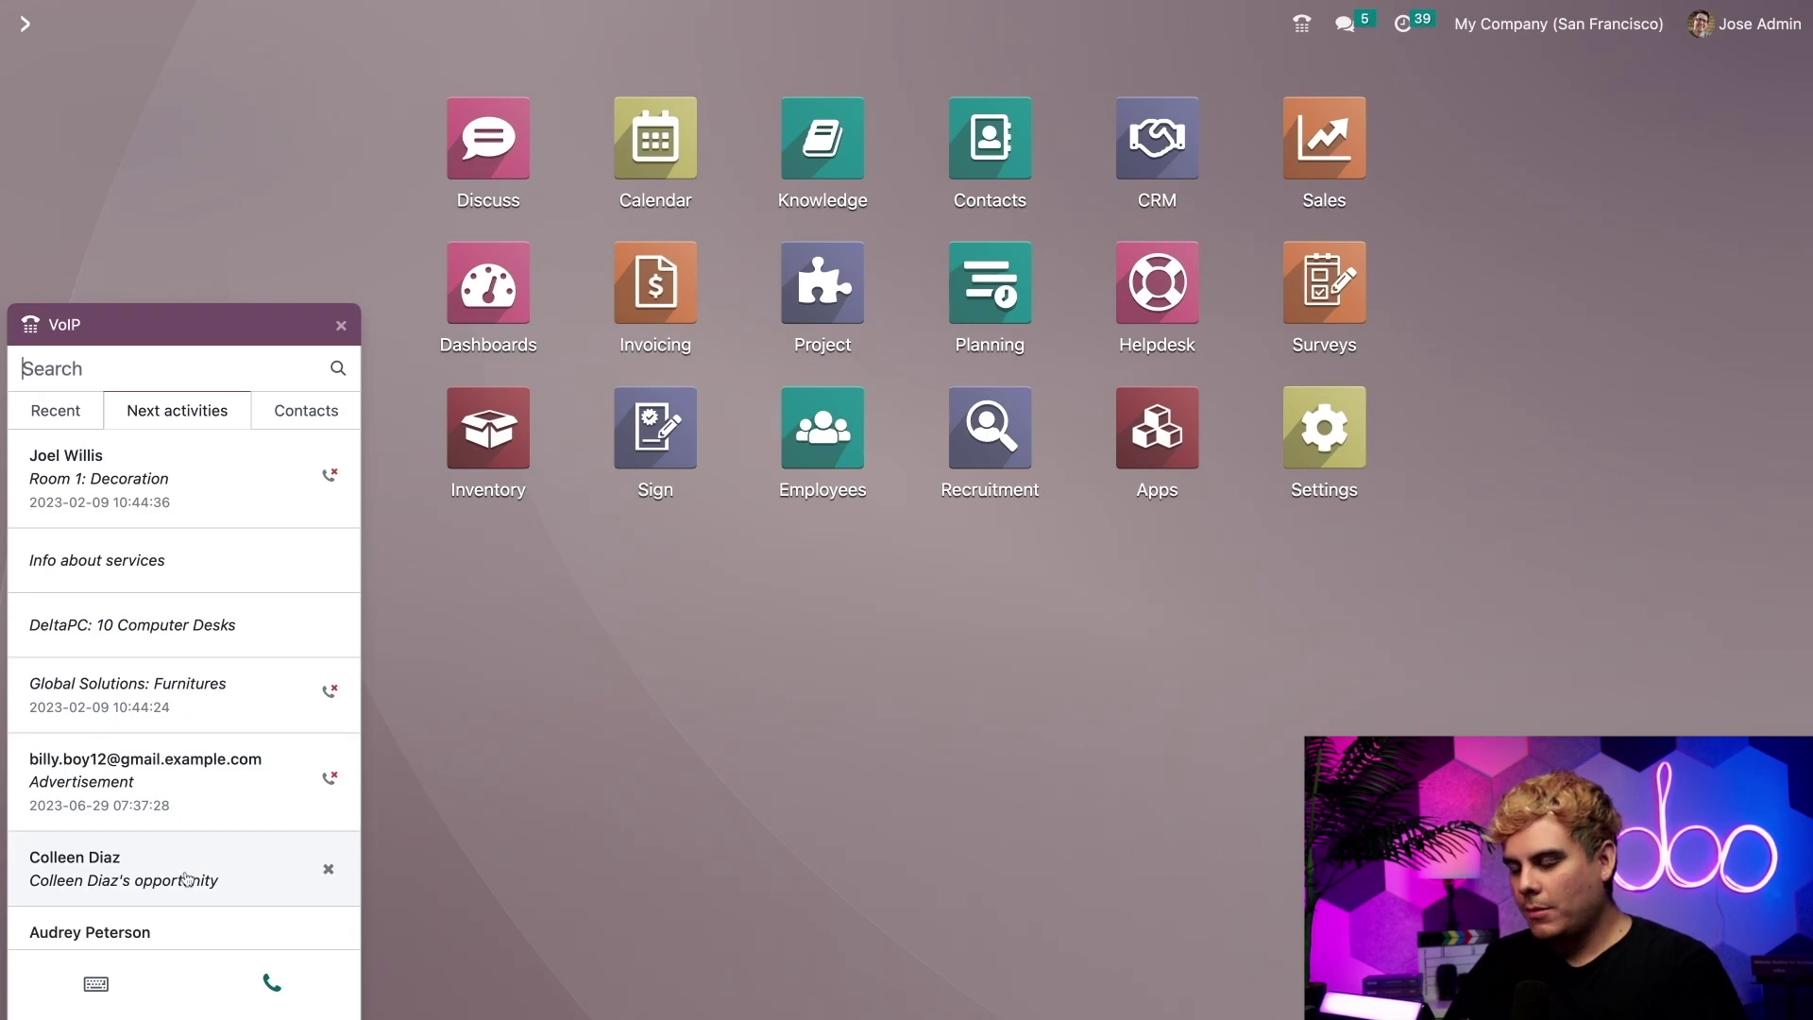
pyautogui.click(100, 983)
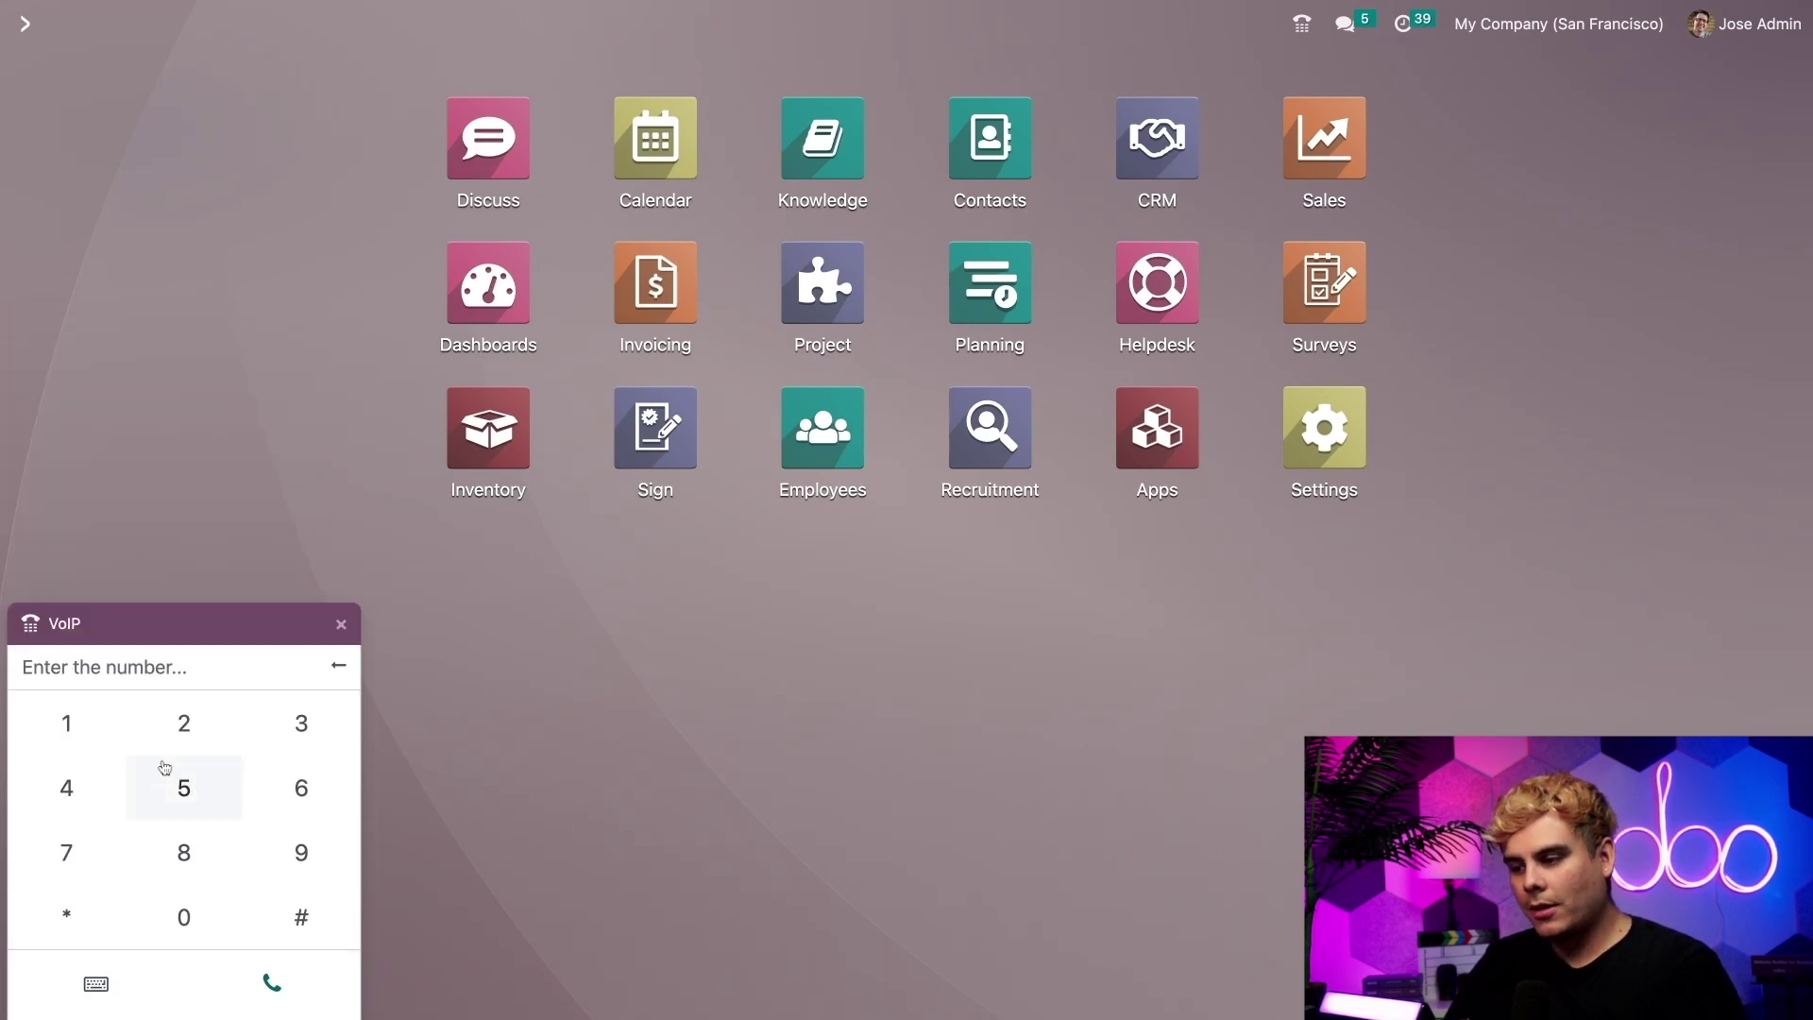
pyautogui.write('*55294')
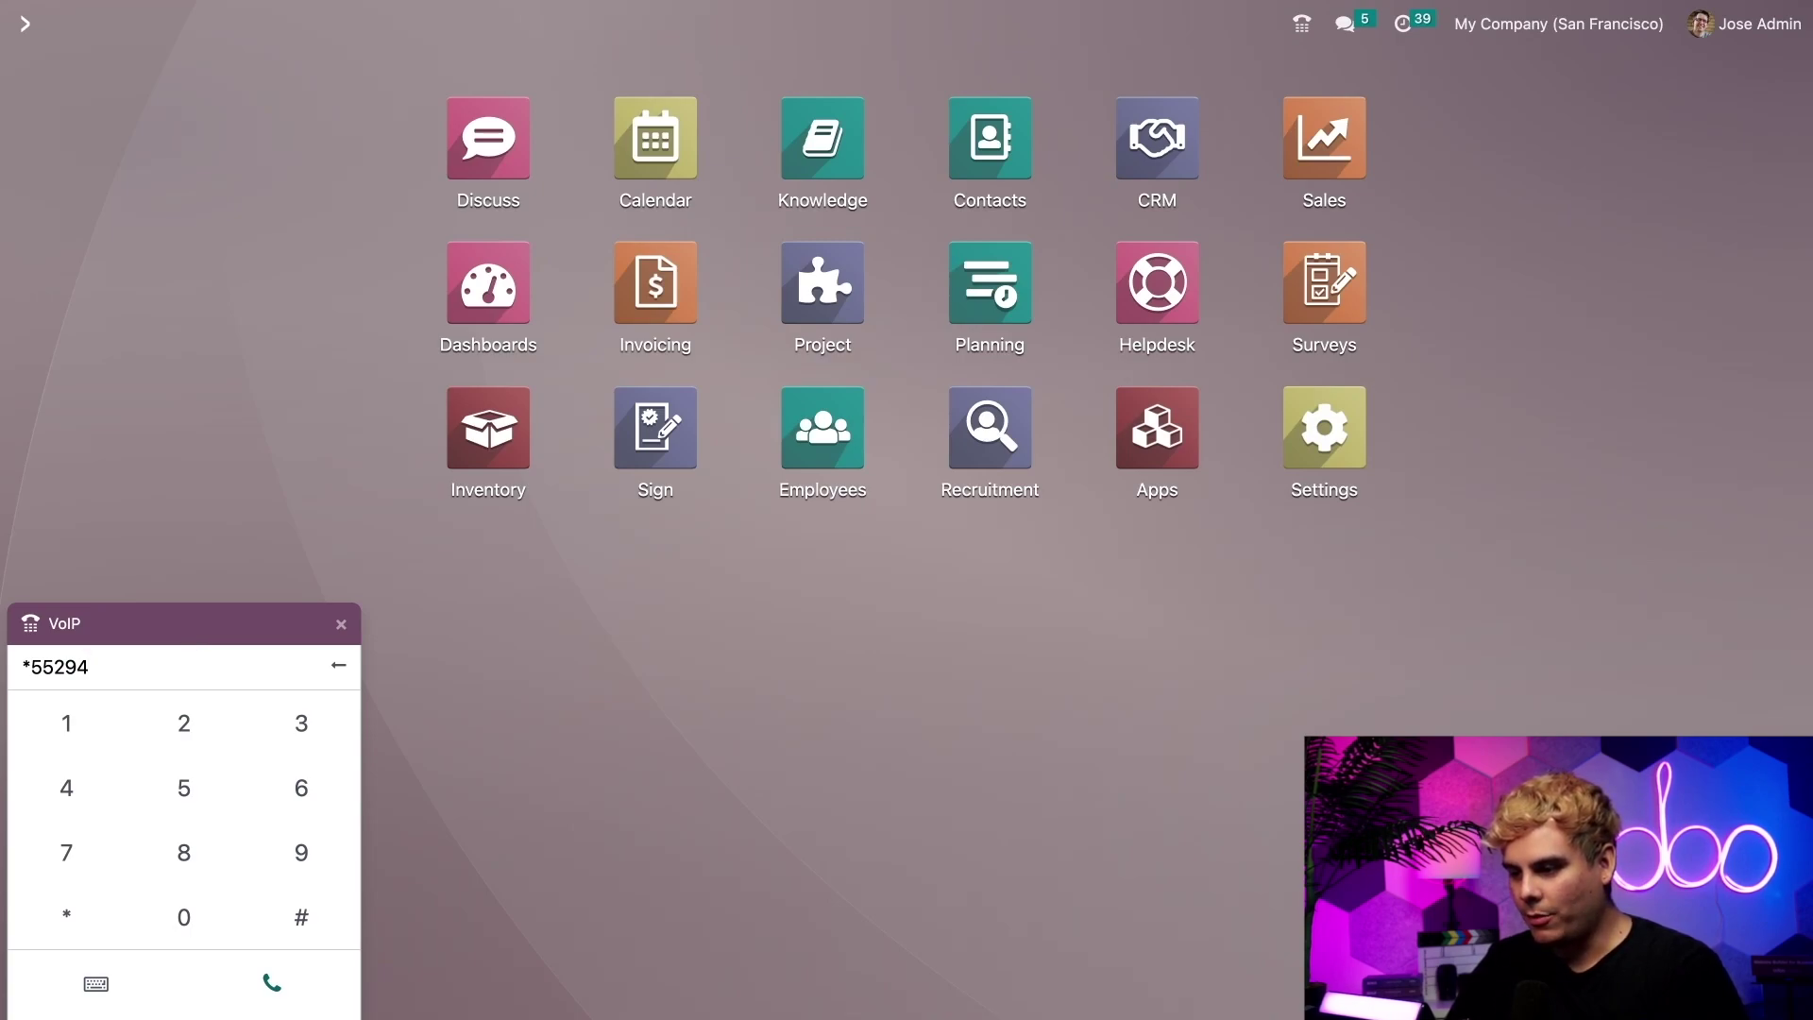
pyautogui.click(273, 977)
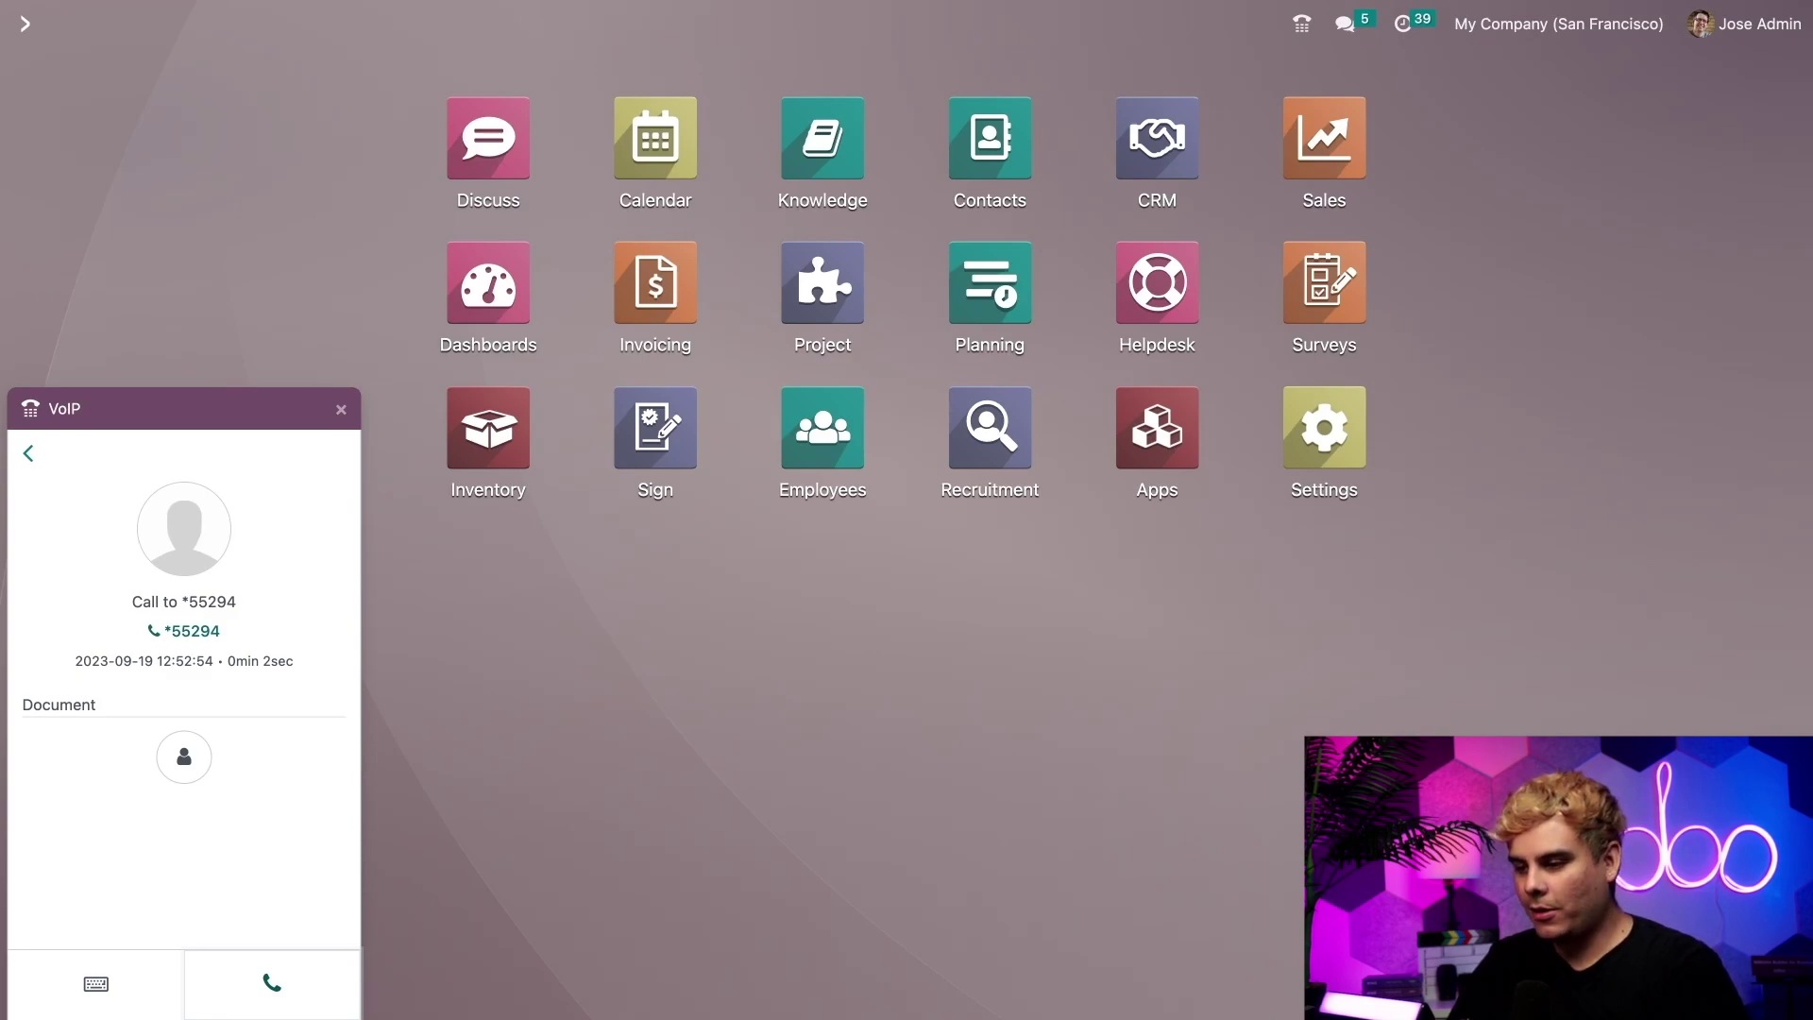
# - Close the softphone and open ticket #25 'Missing order' from Customer Care's Helpdesk tickets
pyautogui.click(341, 409)
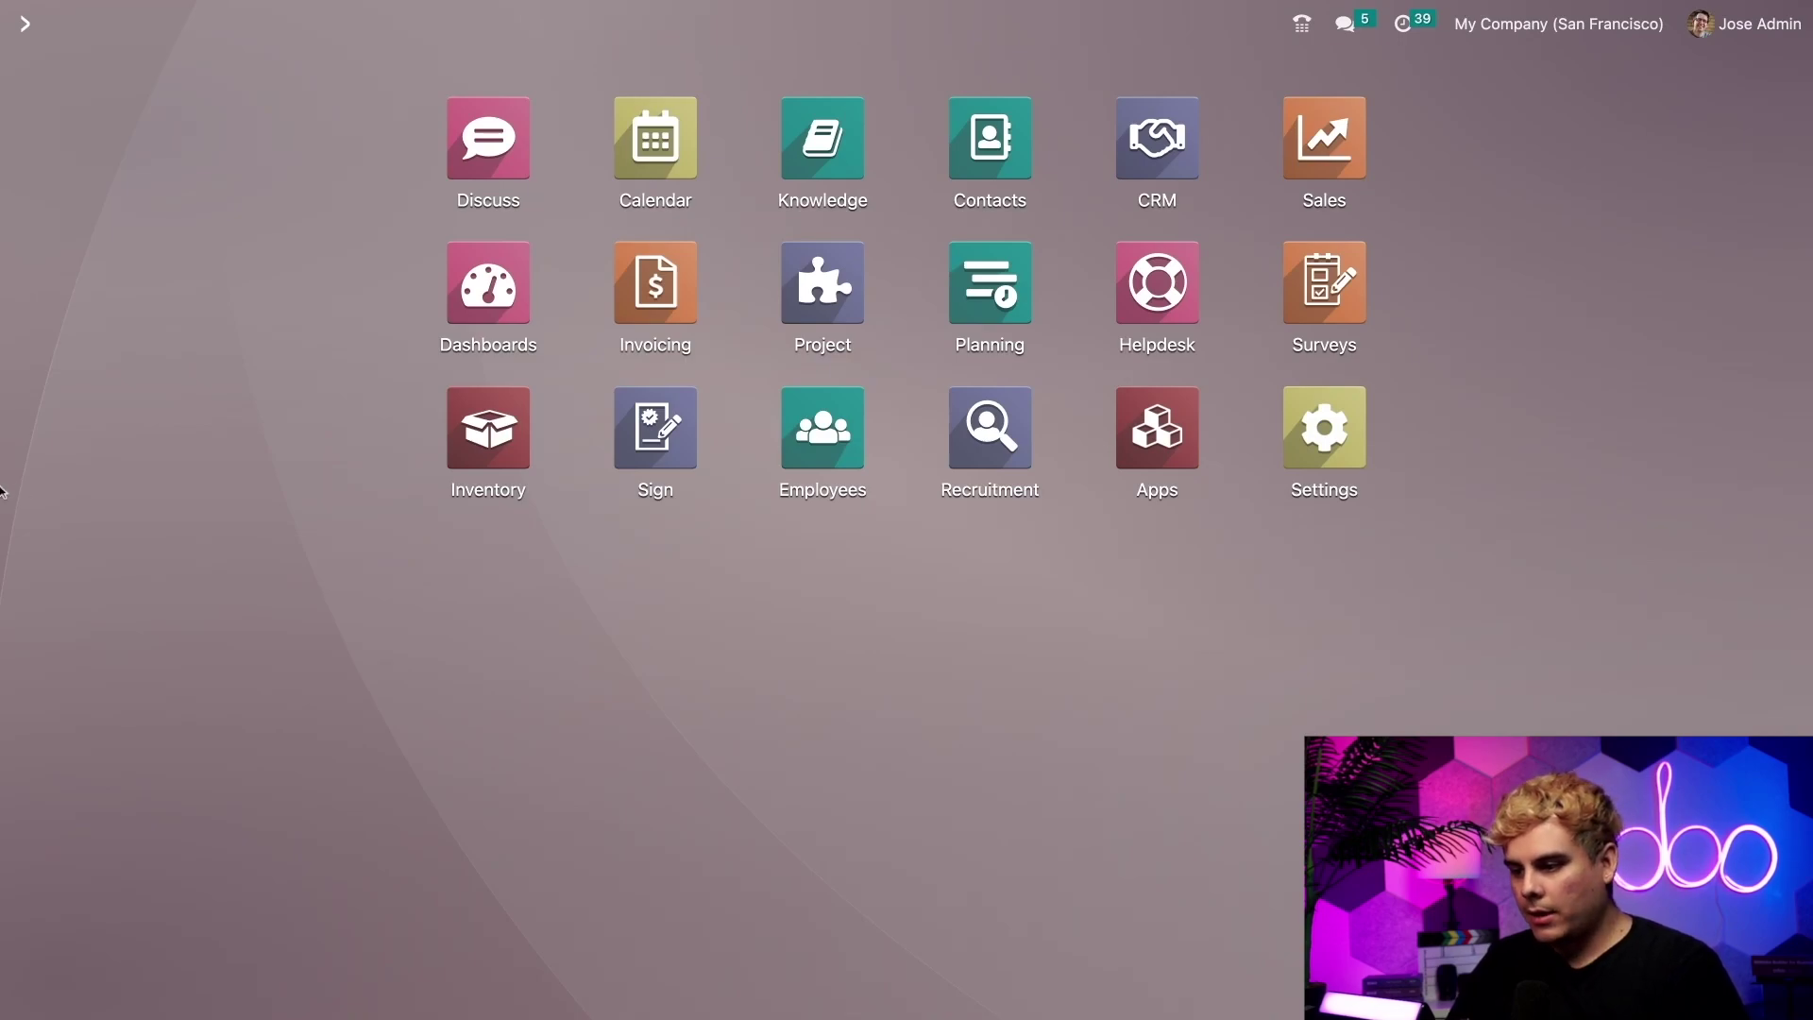
pyautogui.click(1187, 296)
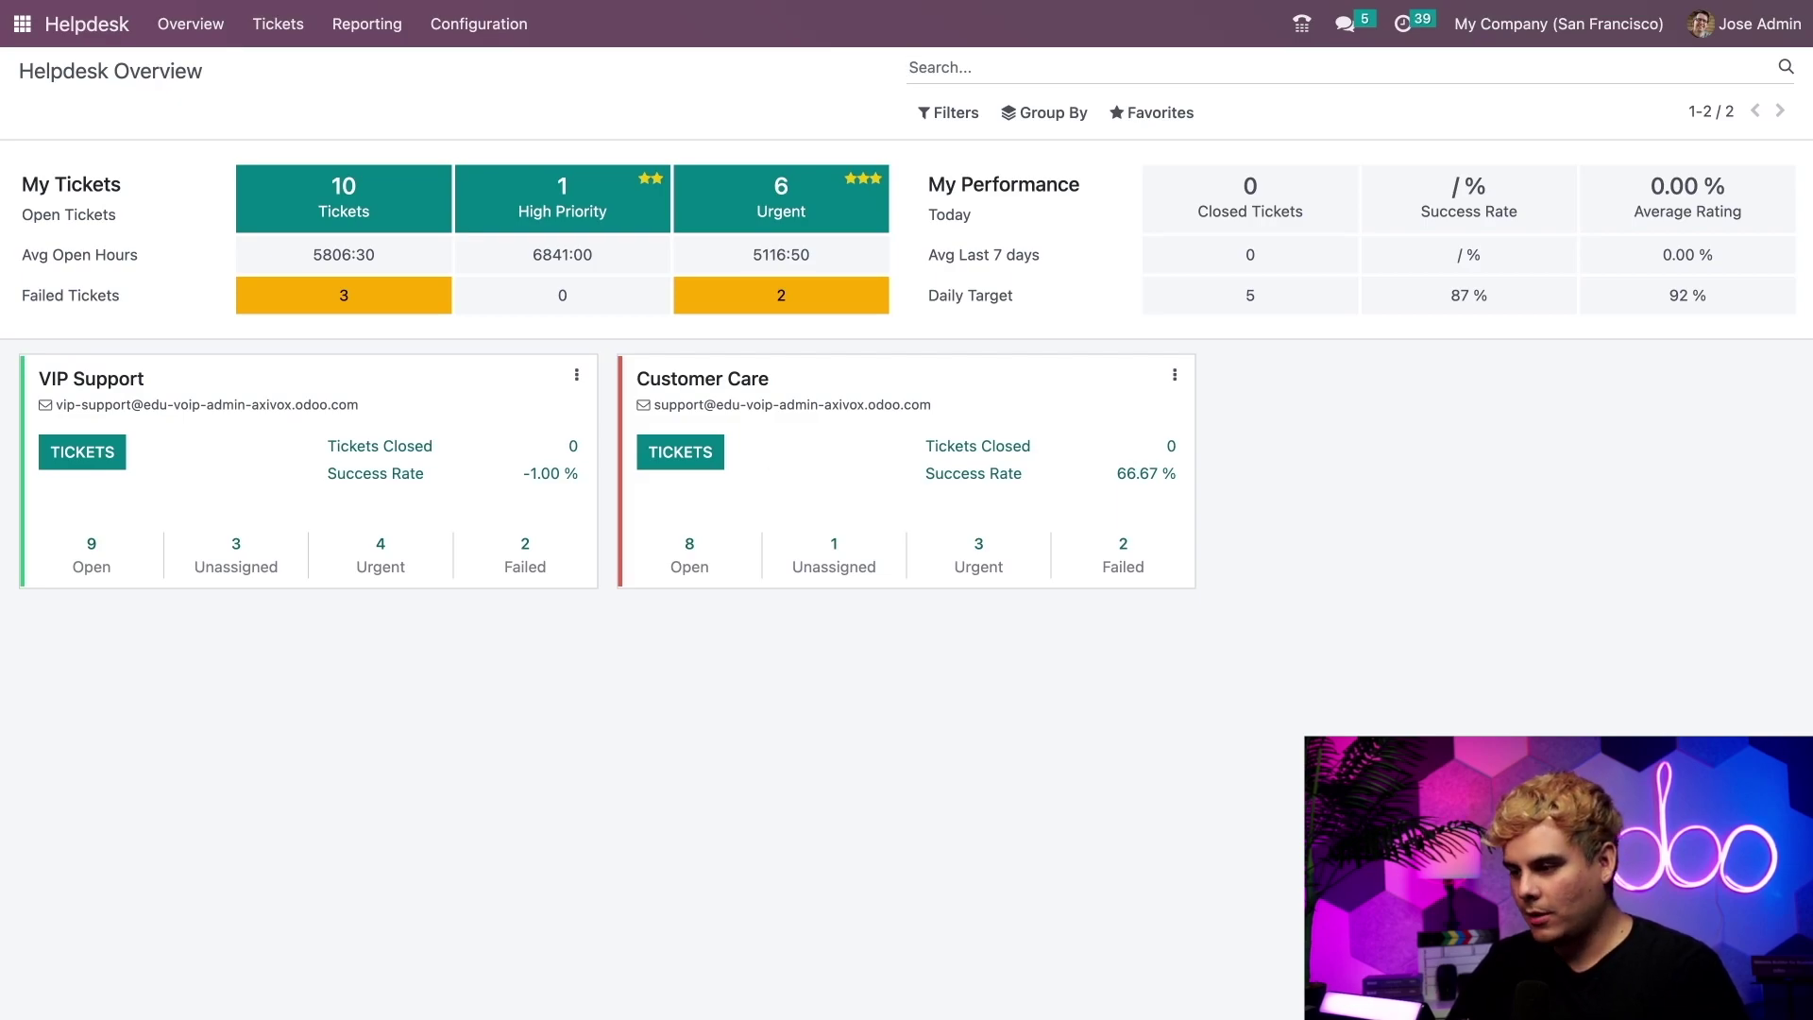
pyautogui.click(776, 465)
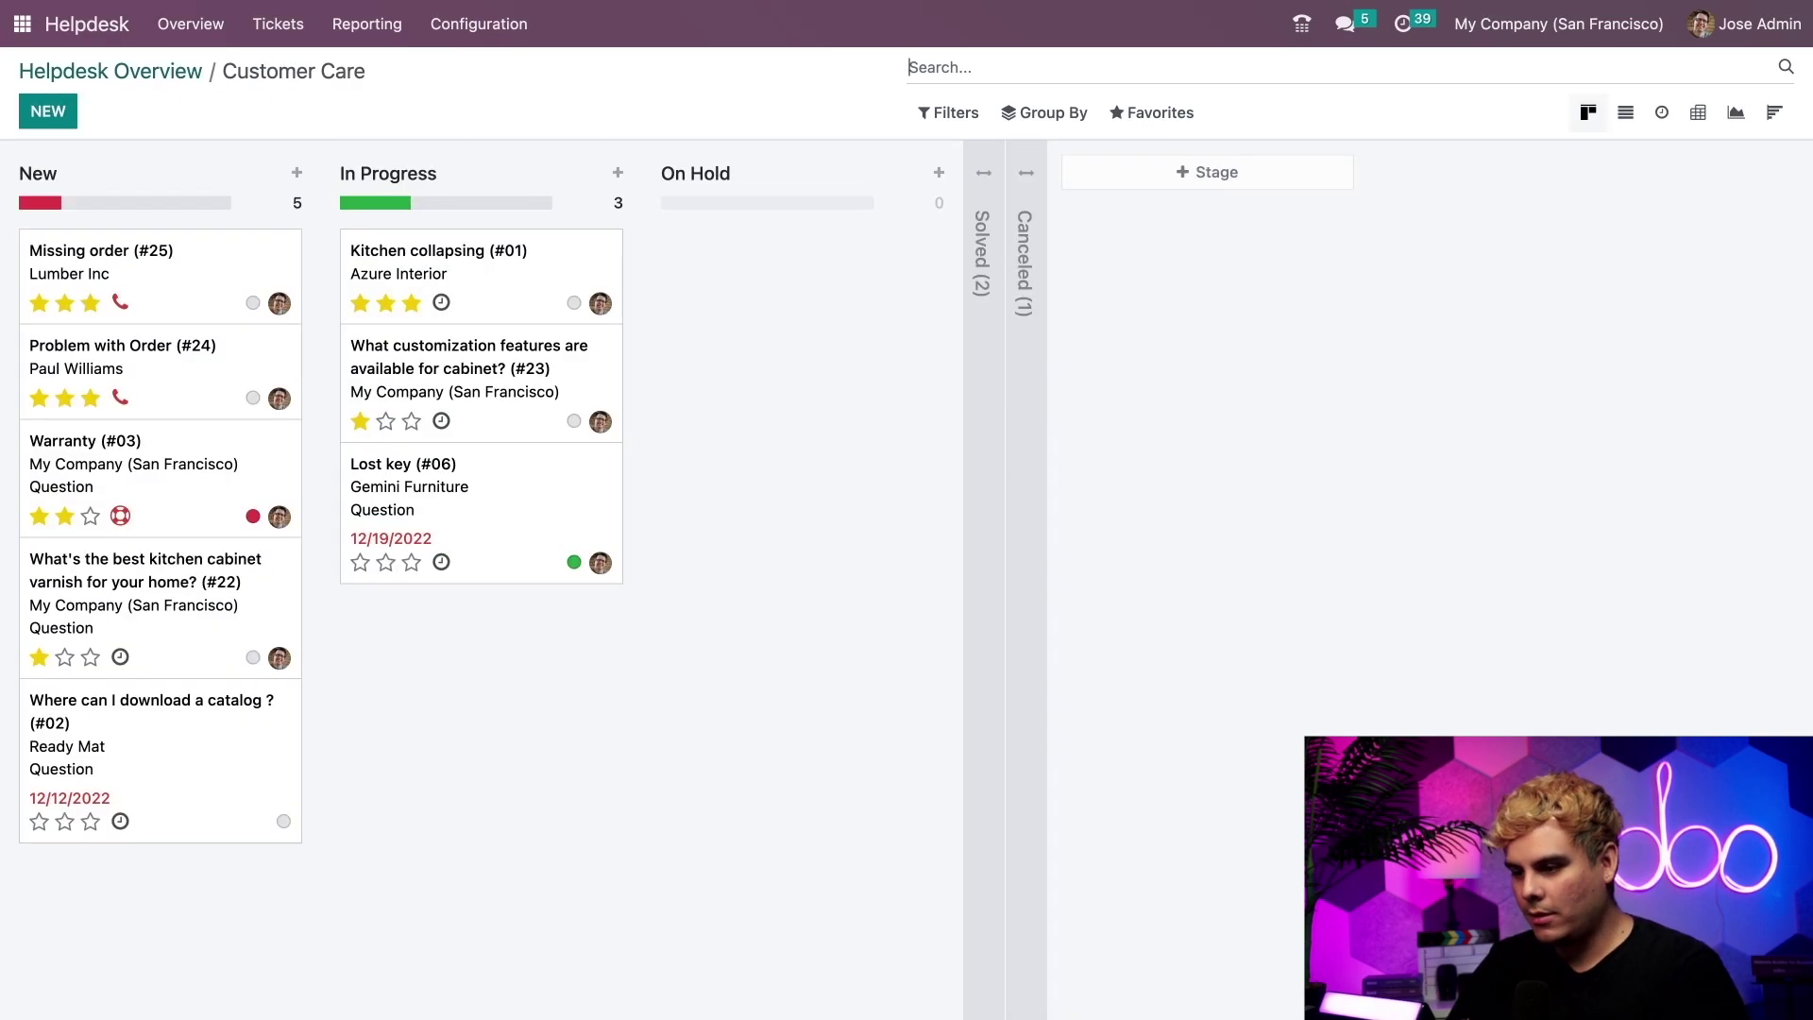
pyautogui.click(236, 256)
# - Select the ticket's description line, then clear the selection
pyautogui.click(174, 597)
pyautogui.hotkey('ctrl', 'a')
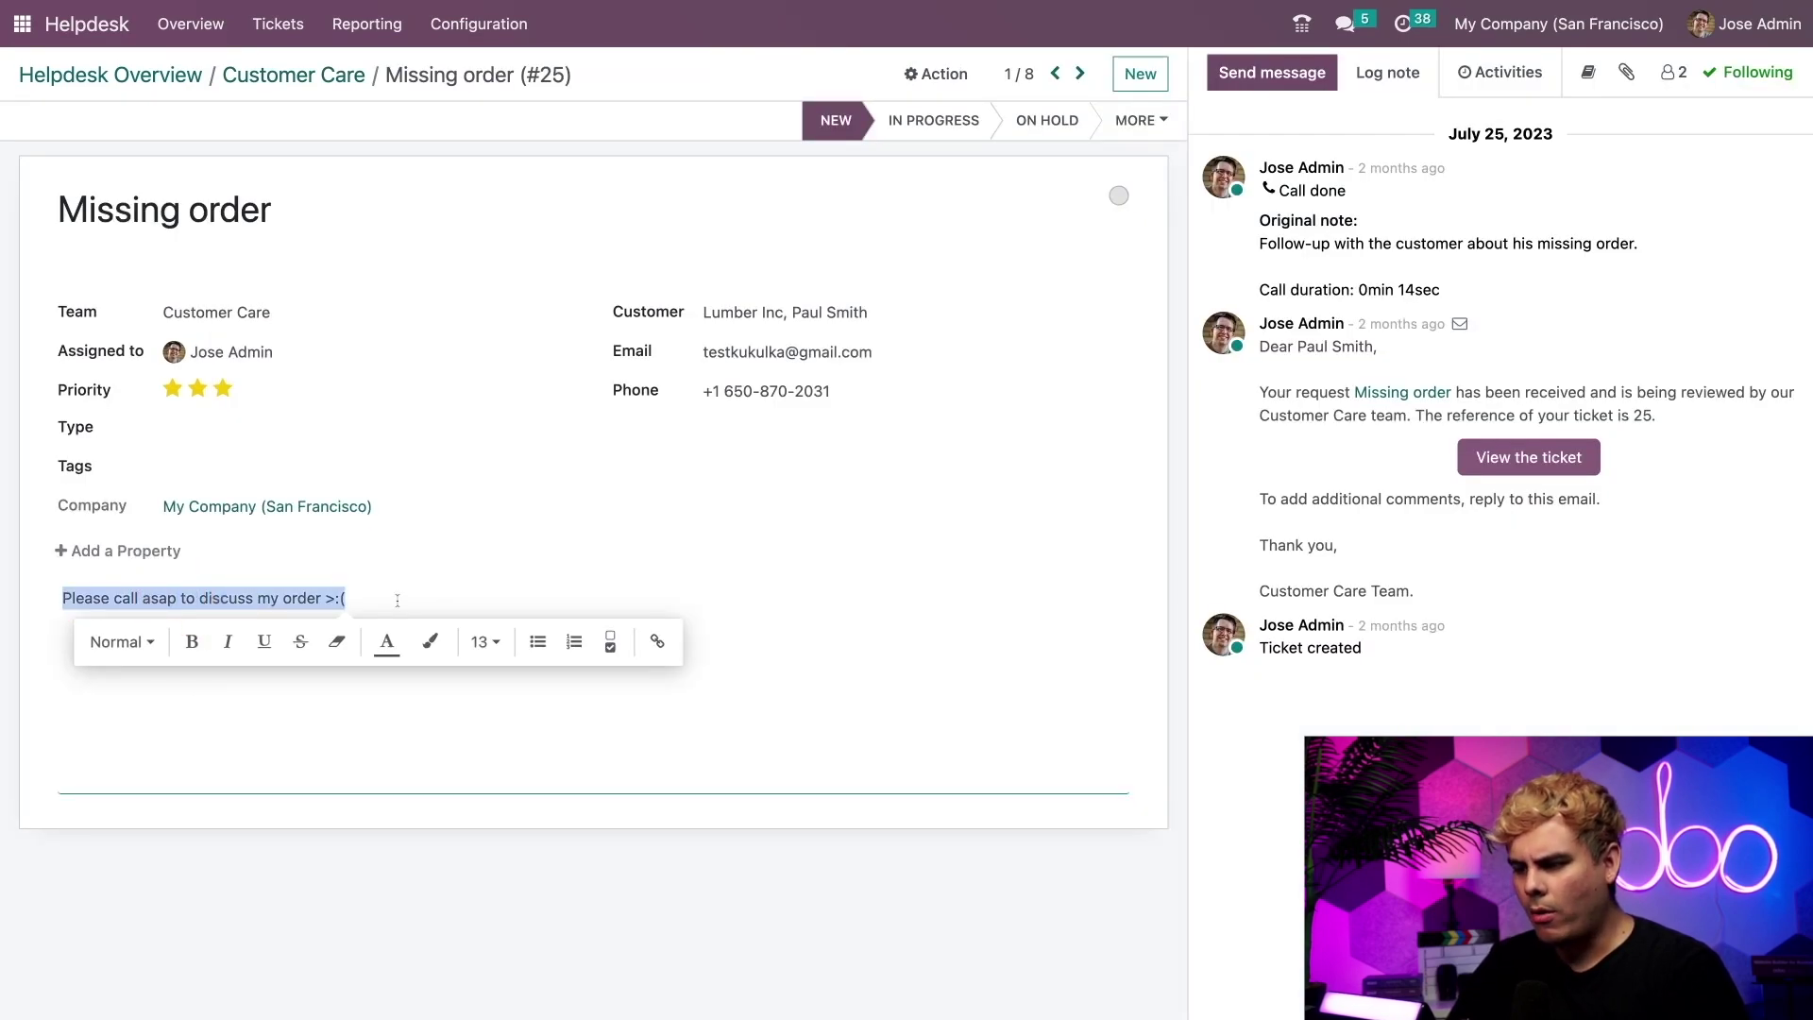
pyautogui.click(398, 600)
pyautogui.hotkey('ctrl', 'a')
pyautogui.click(429, 600)
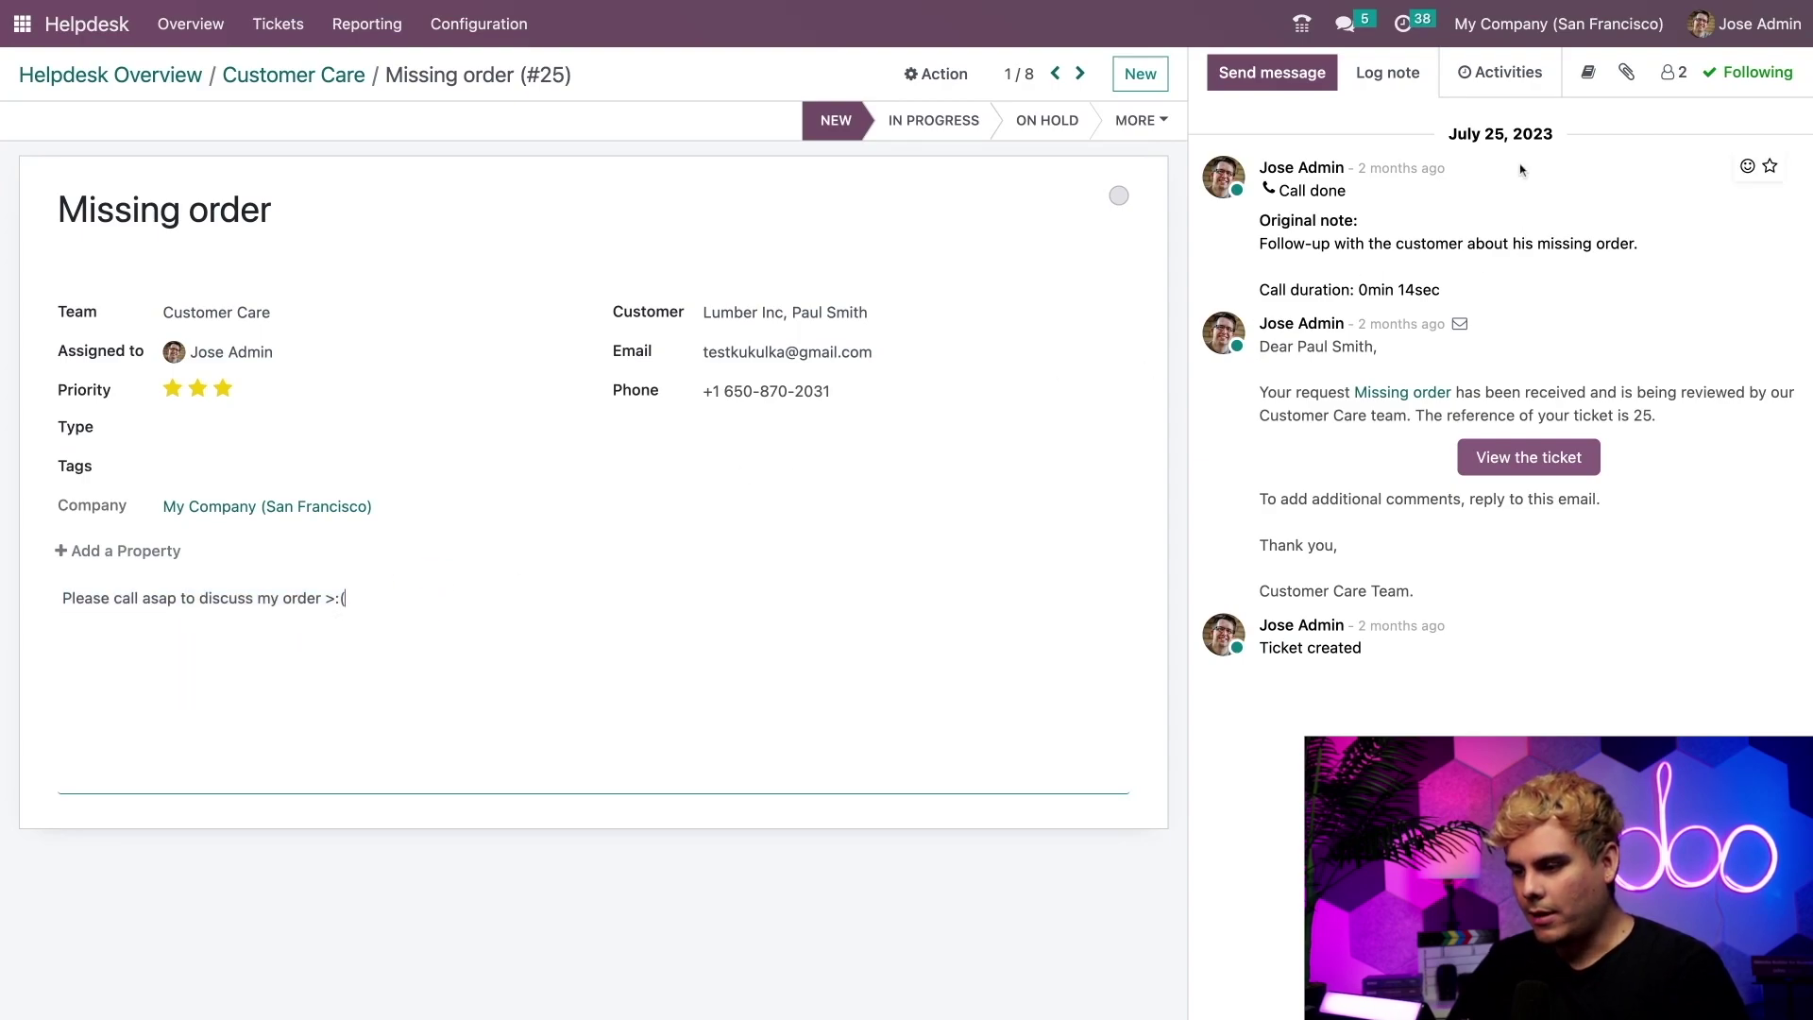
# - Add a Call activity due September 19, 2023 noted 'Discuss order followup'
pyautogui.click(1503, 74)
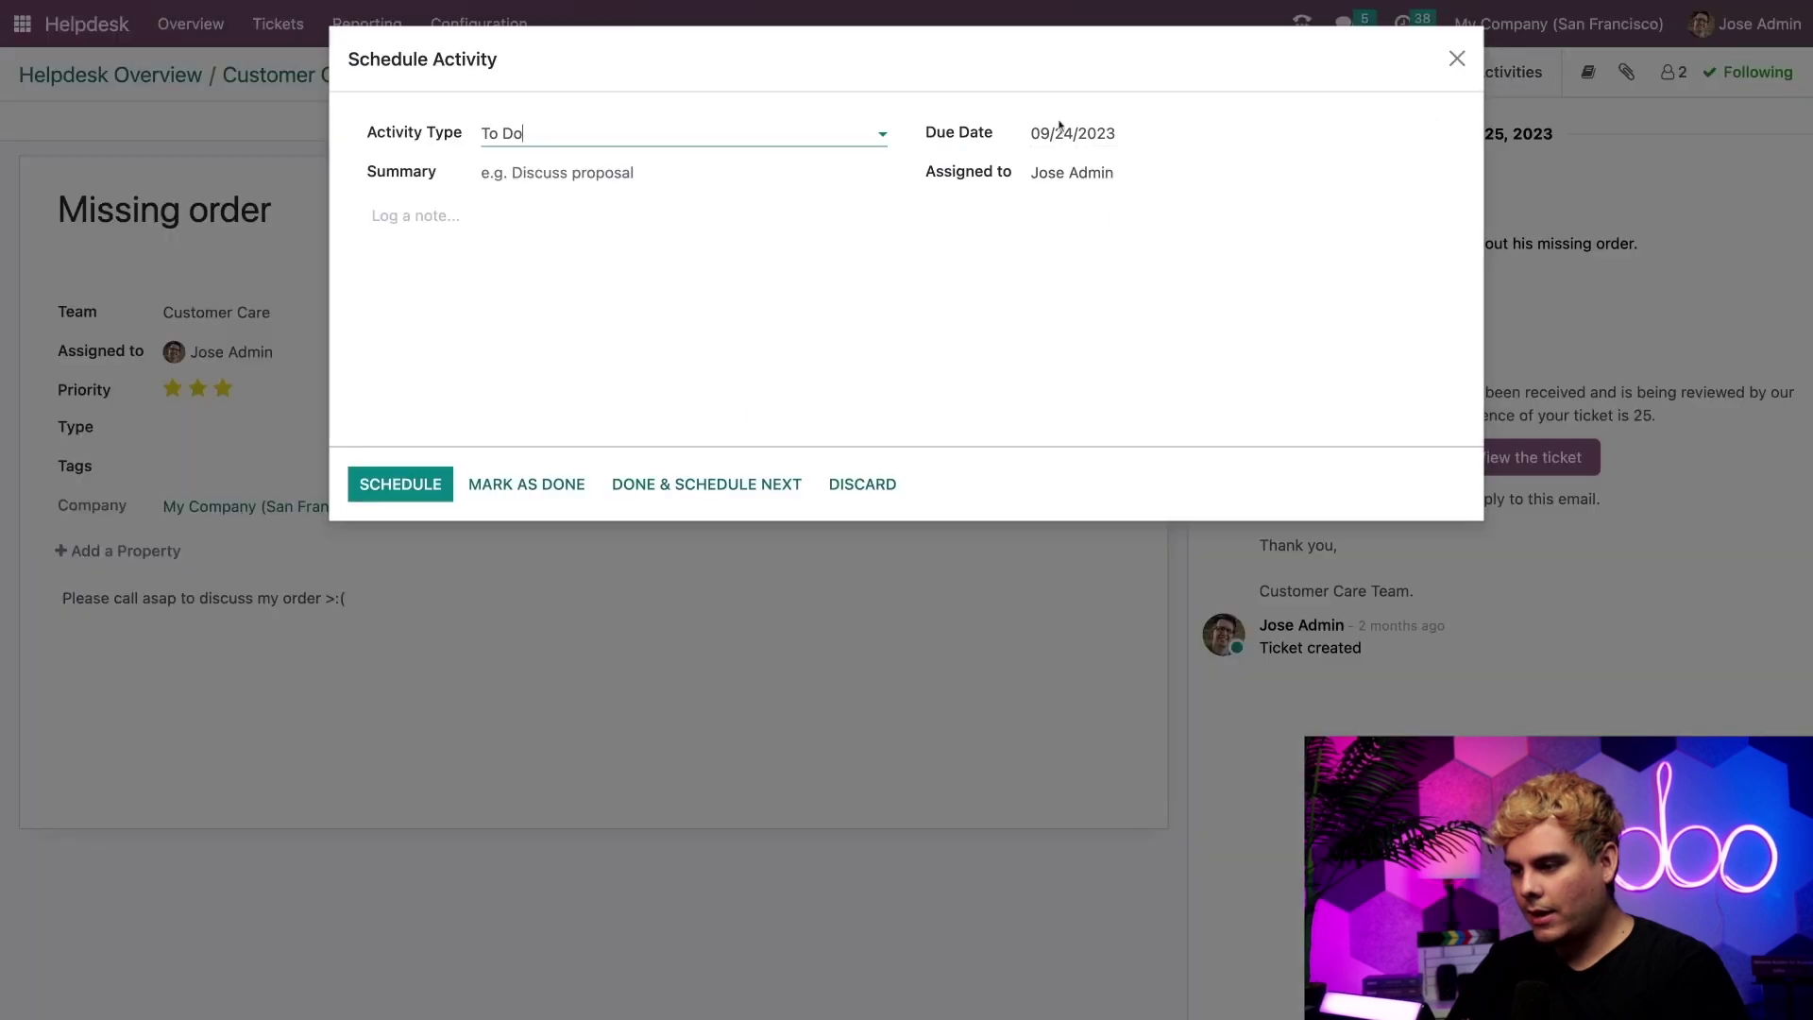
pyautogui.click(779, 133)
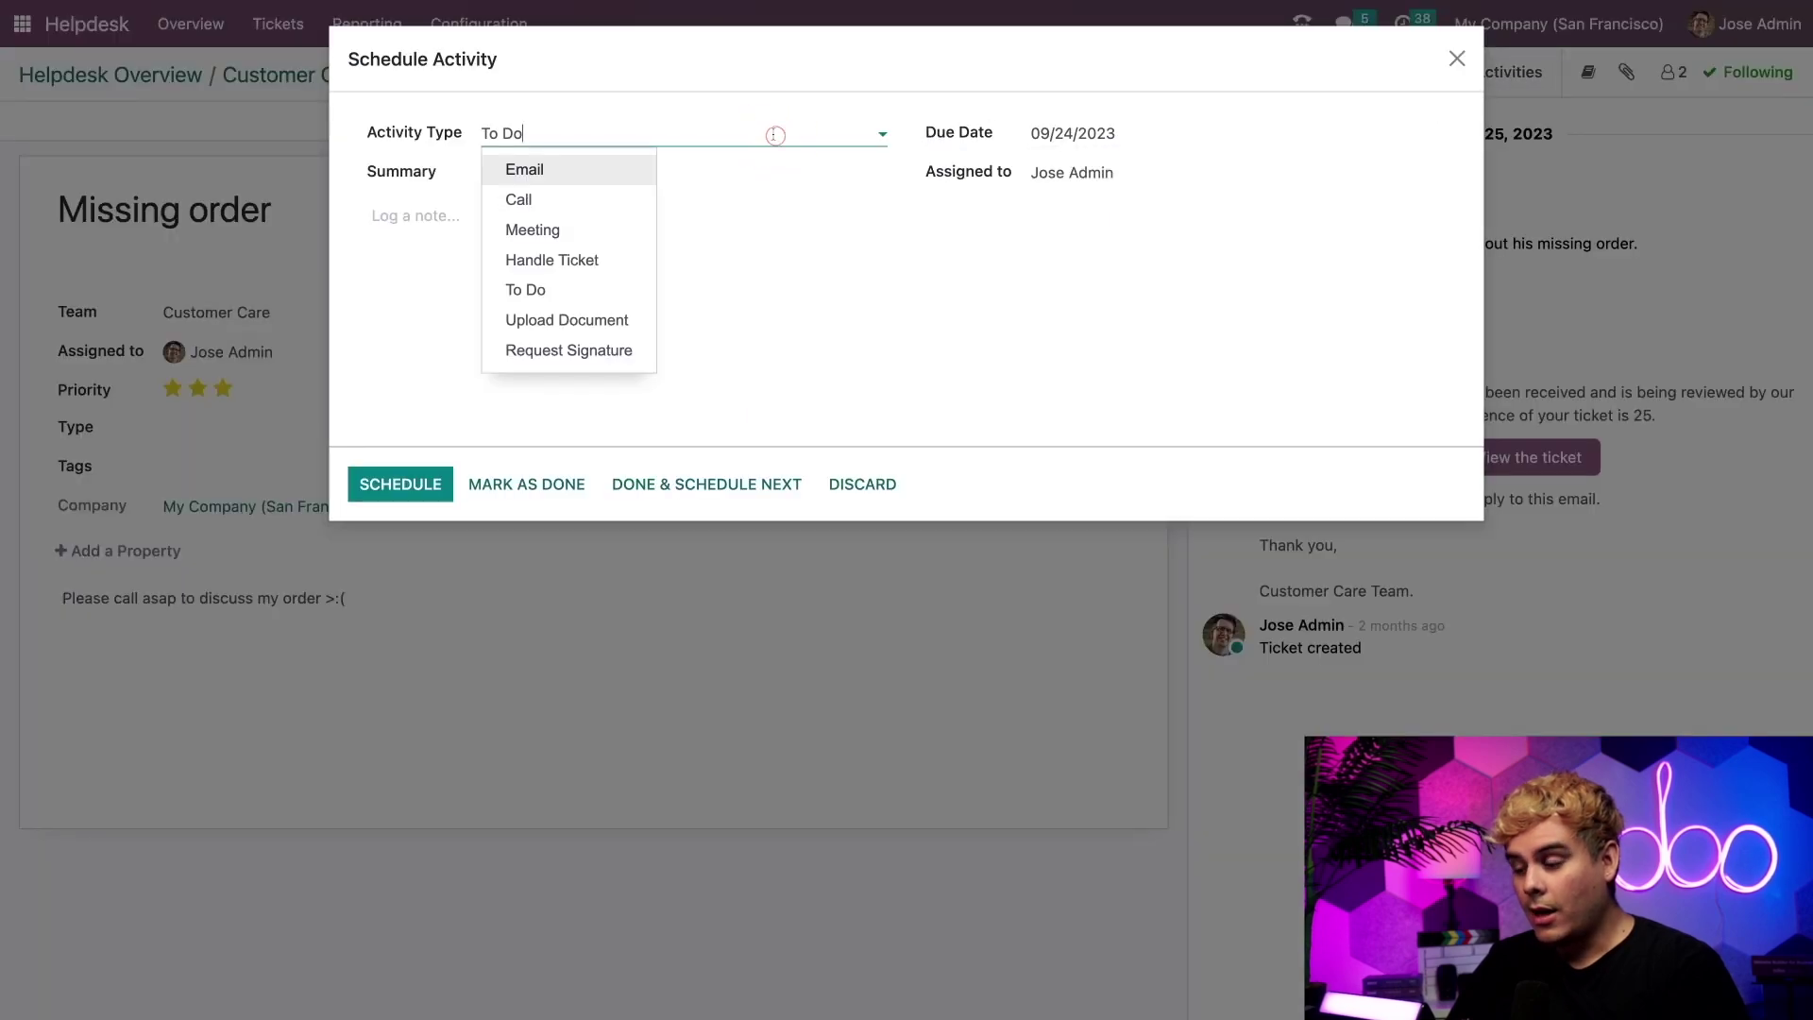
pyautogui.click(521, 202)
pyautogui.click(1079, 129)
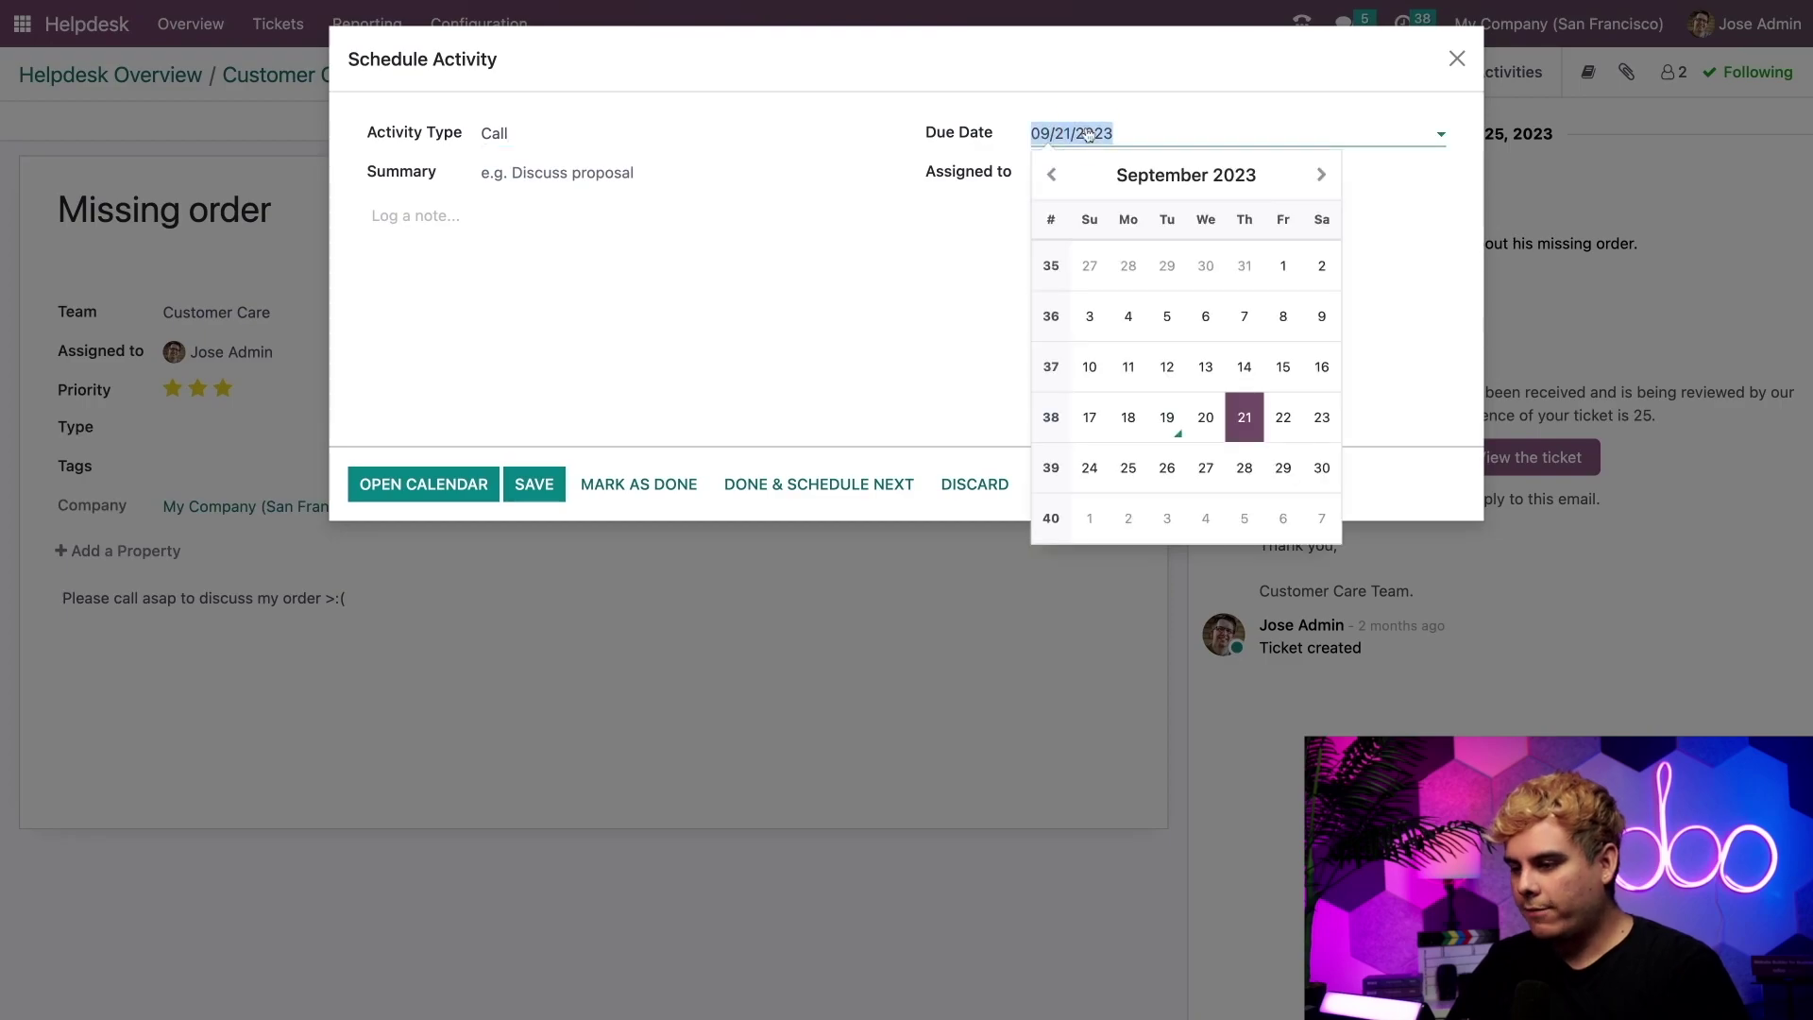
pyautogui.click(1171, 419)
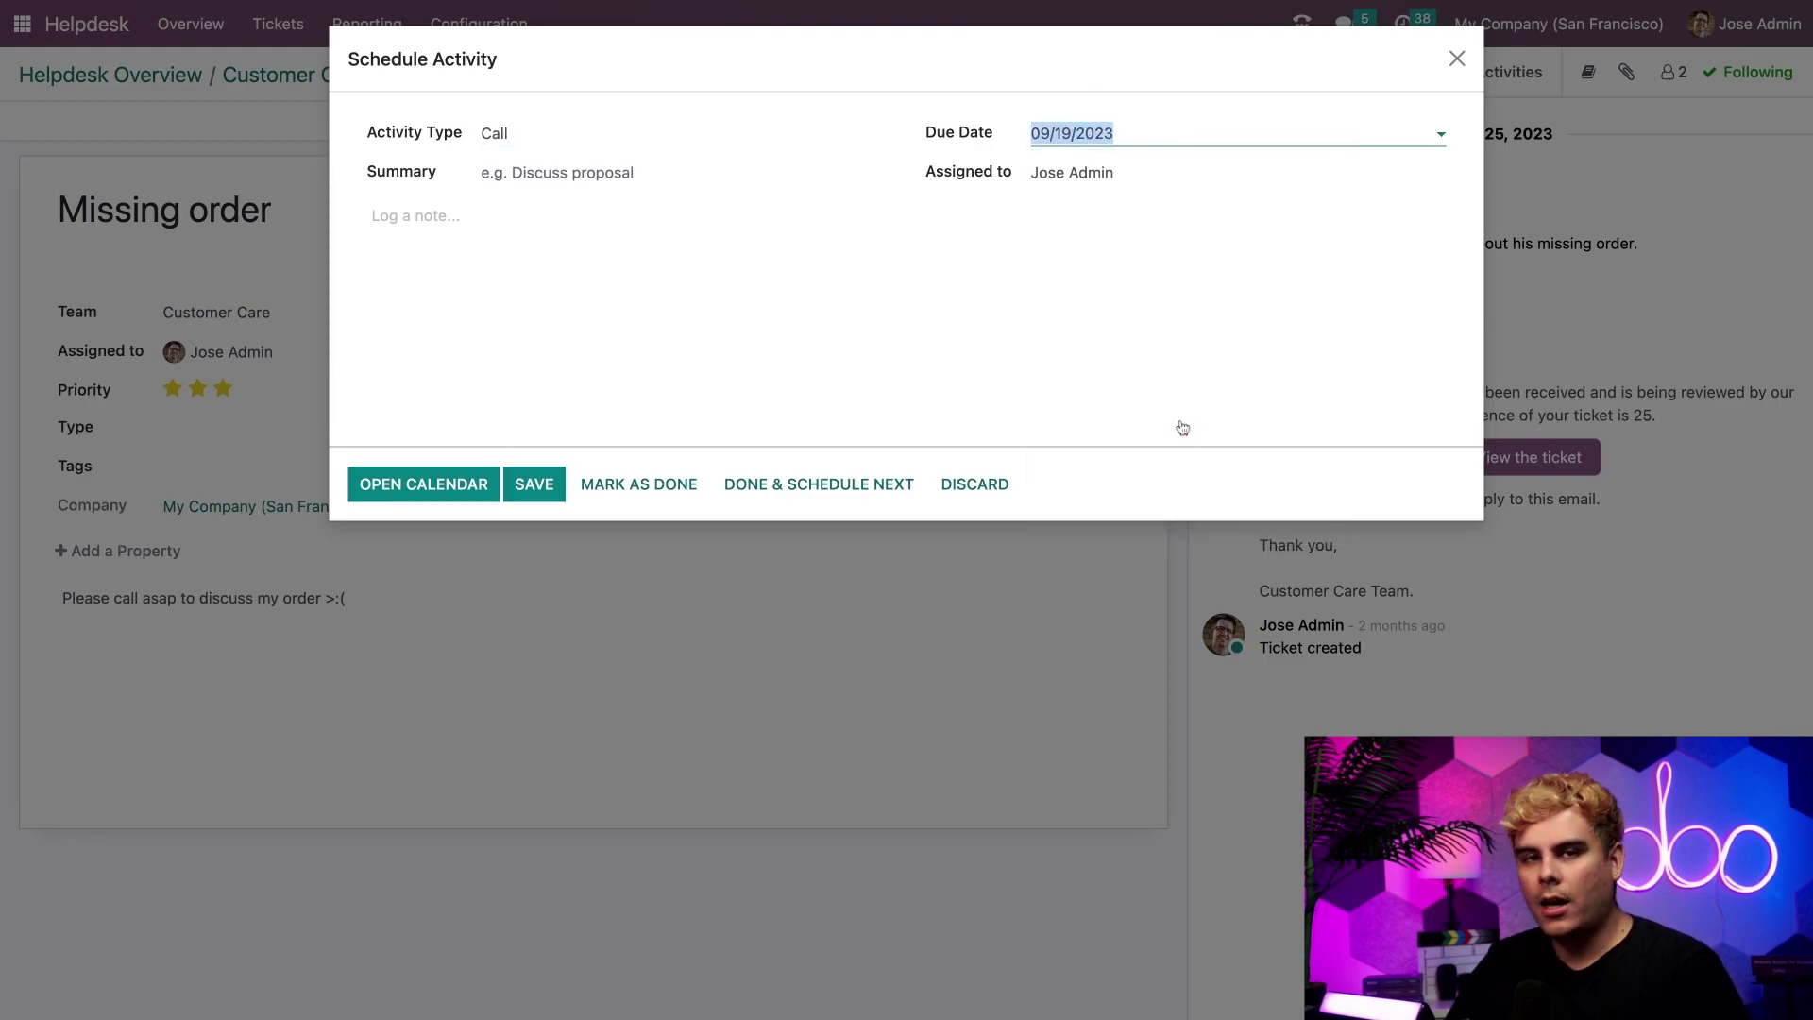
pyautogui.click(550, 328)
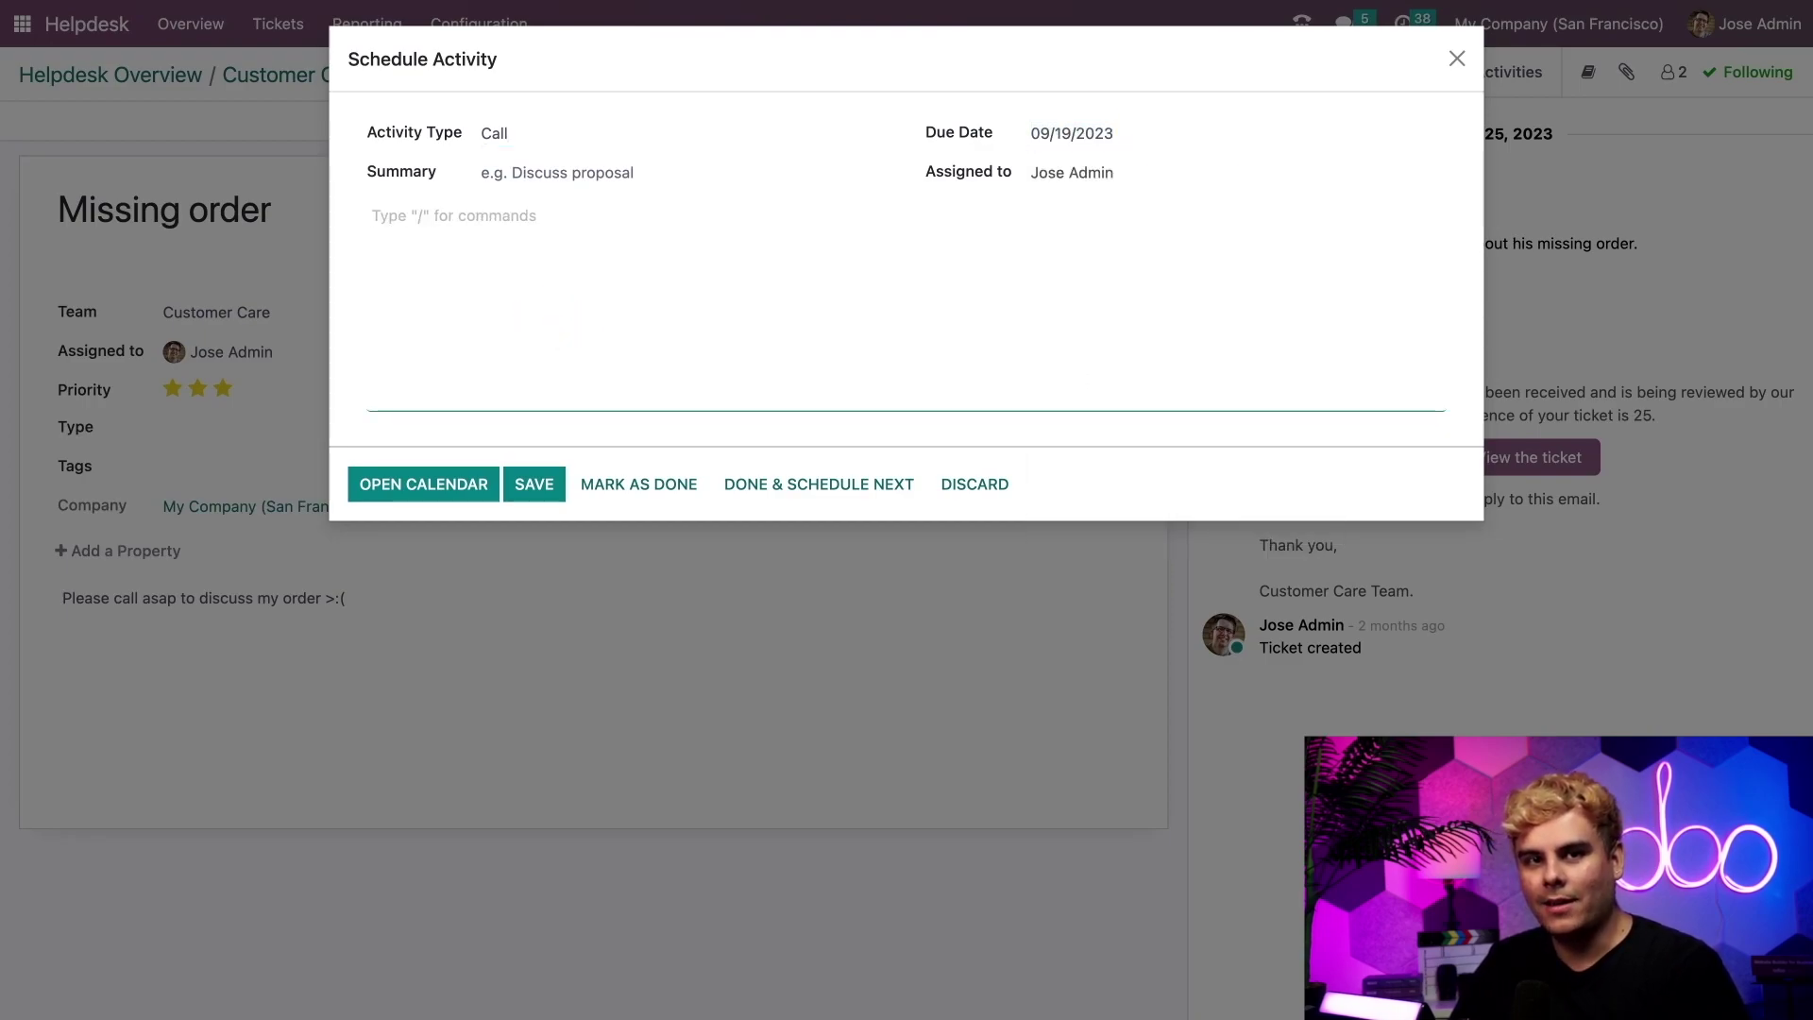
pyautogui.write('Discuss order')
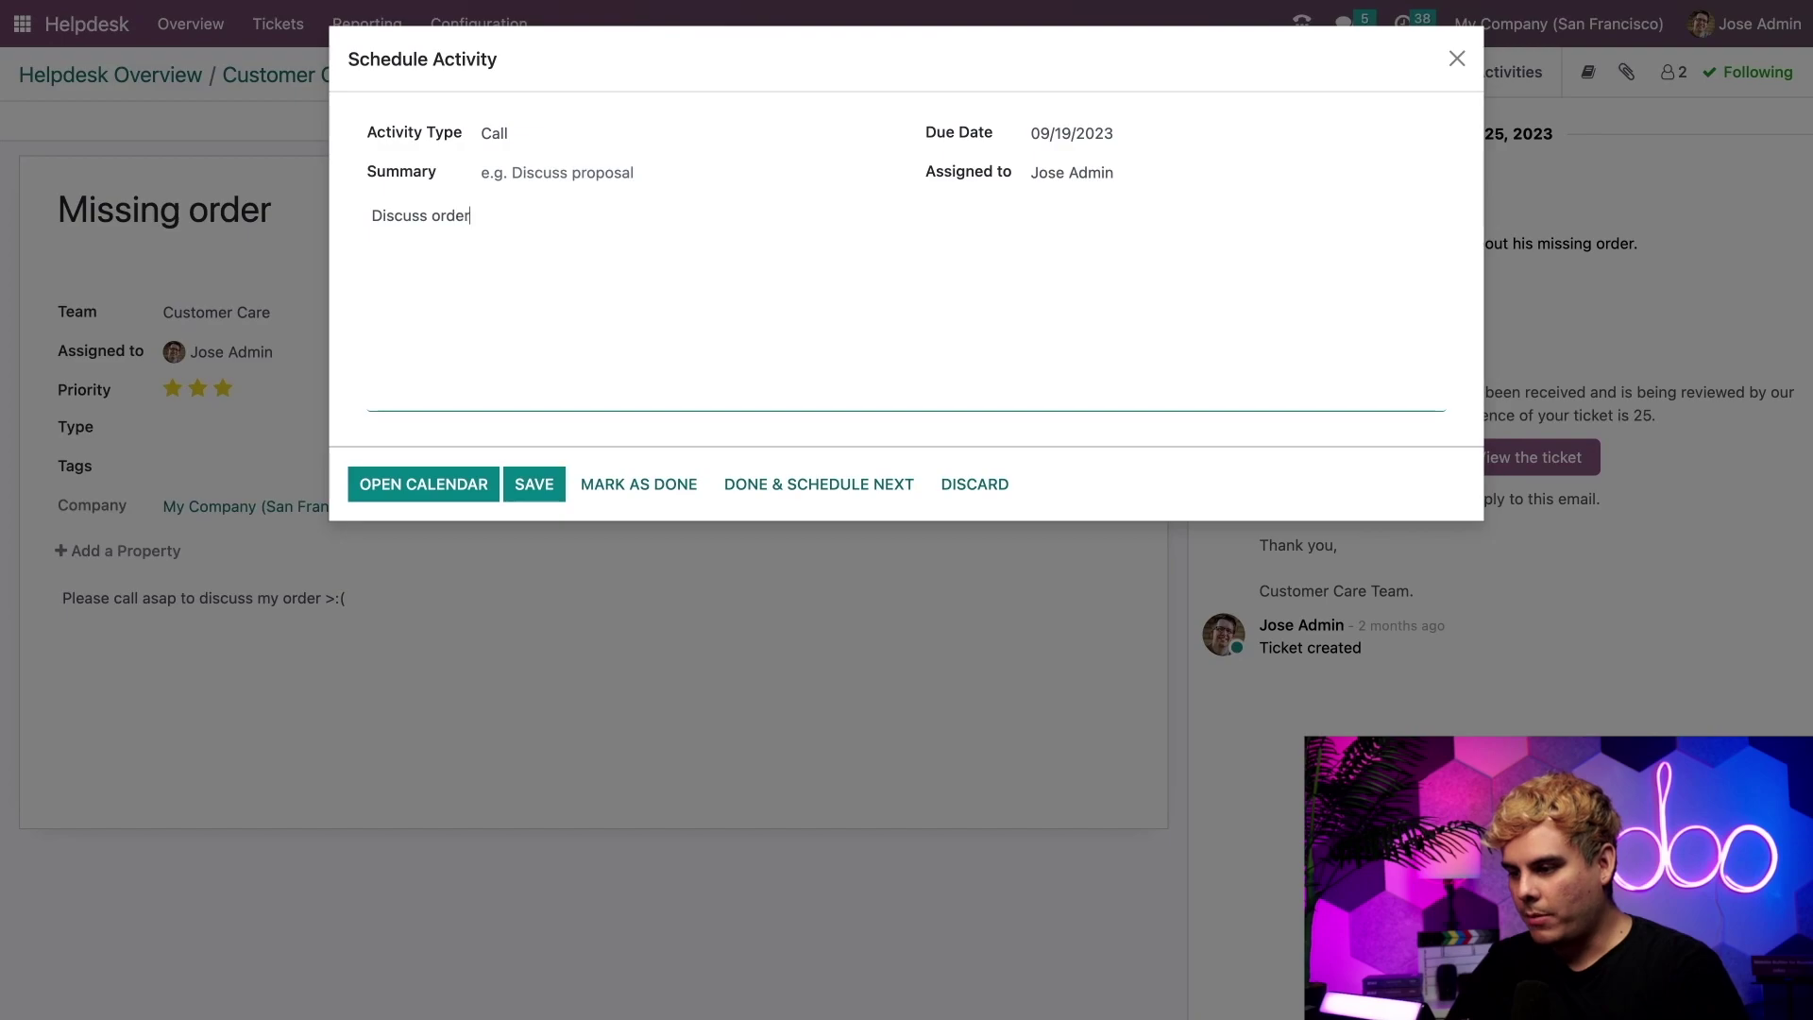
pyautogui.write(' followup')
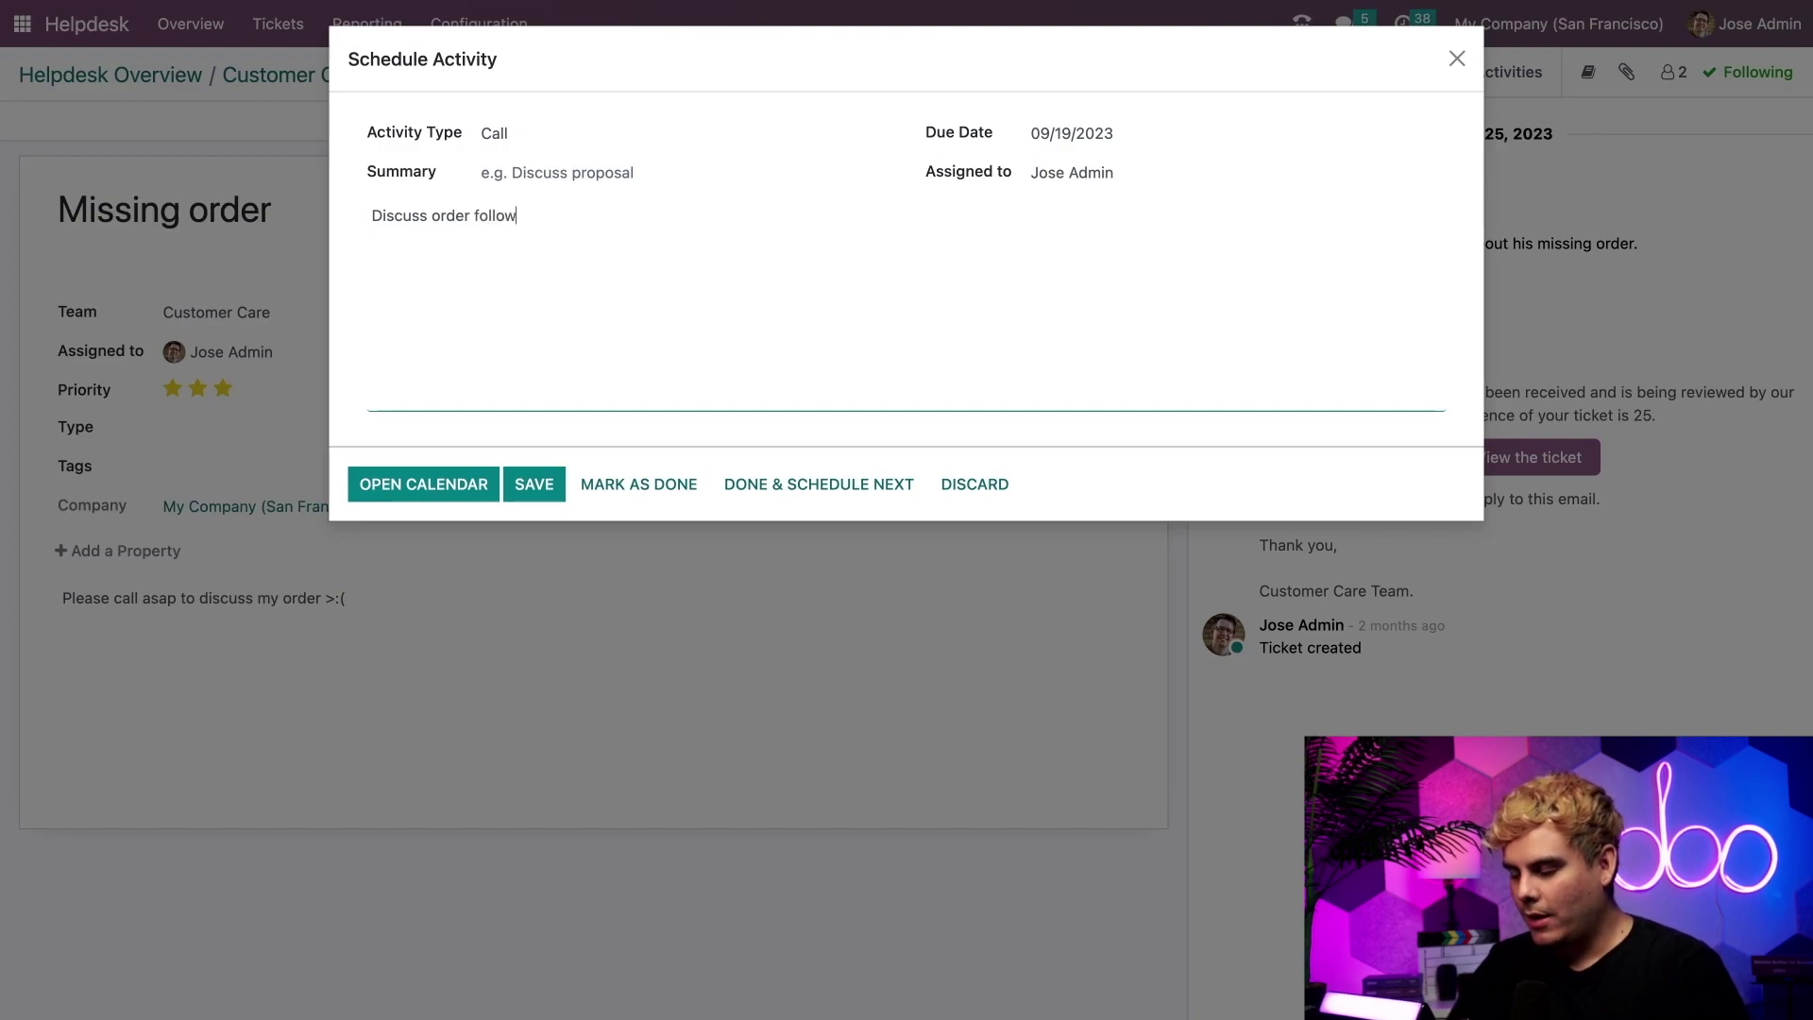
pyautogui.click(550, 481)
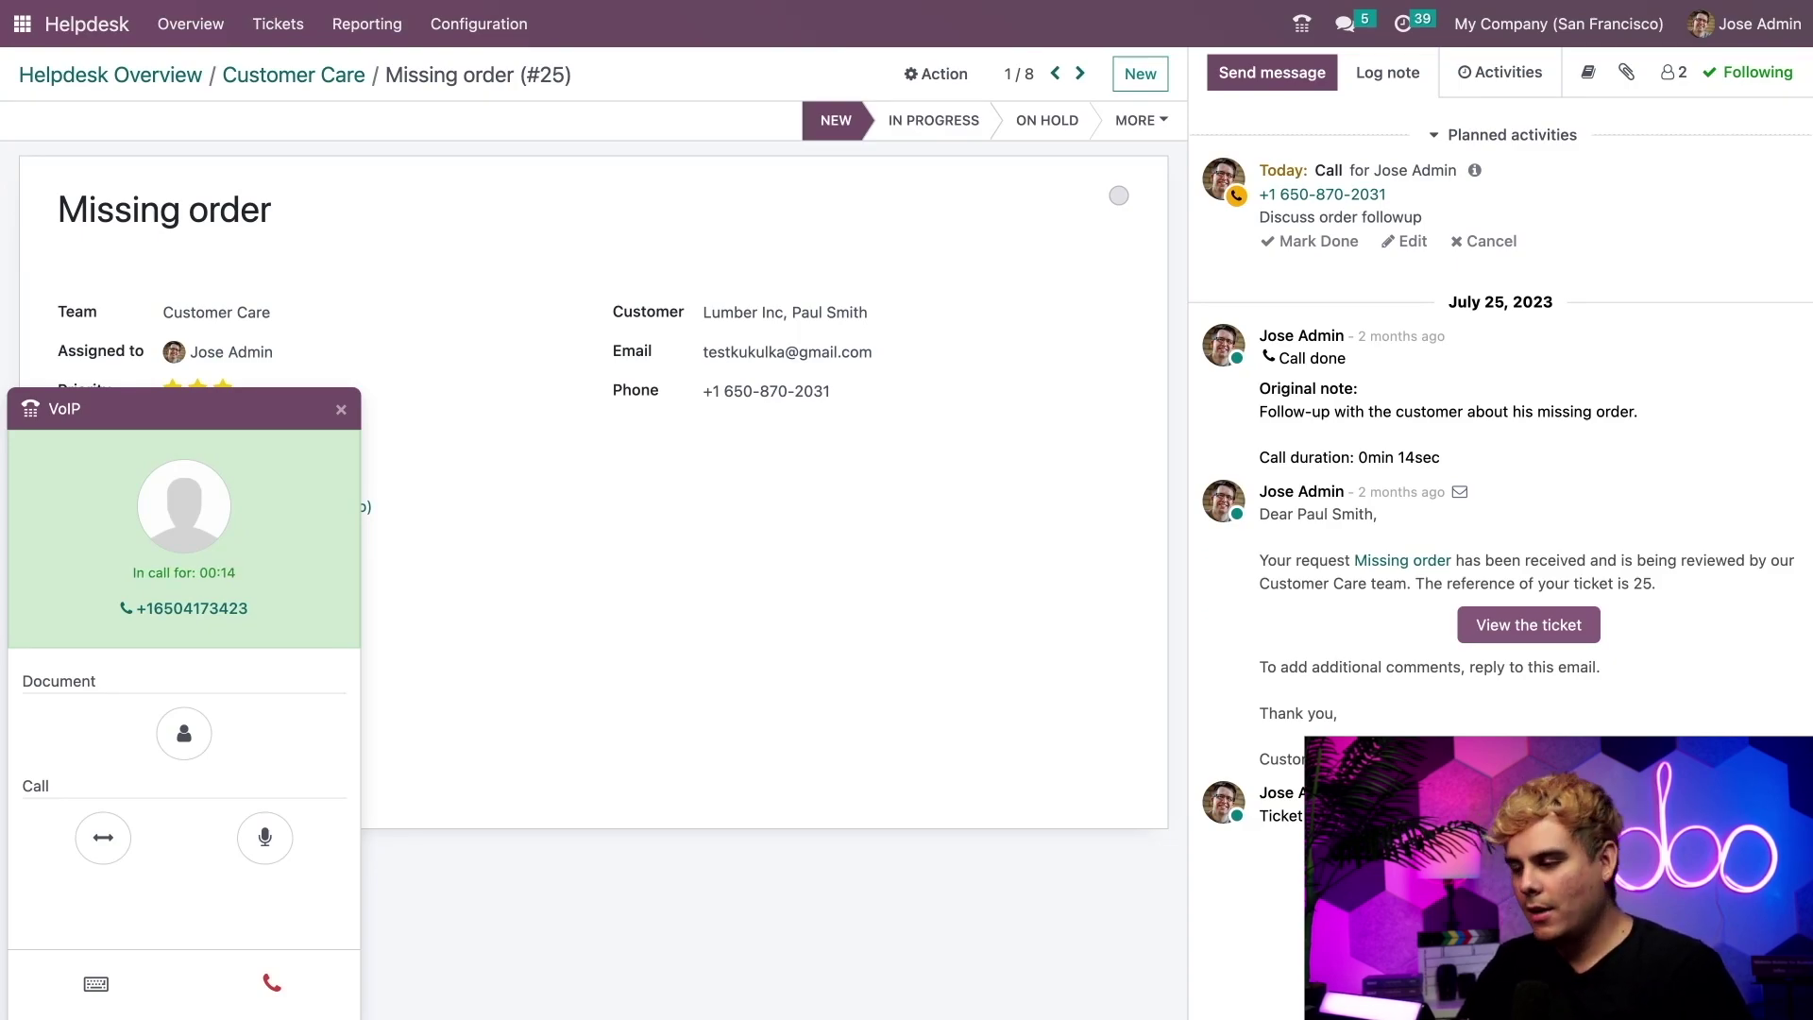
# - Transfer the ongoing customer call to extension 2787
pyautogui.click(110, 837)
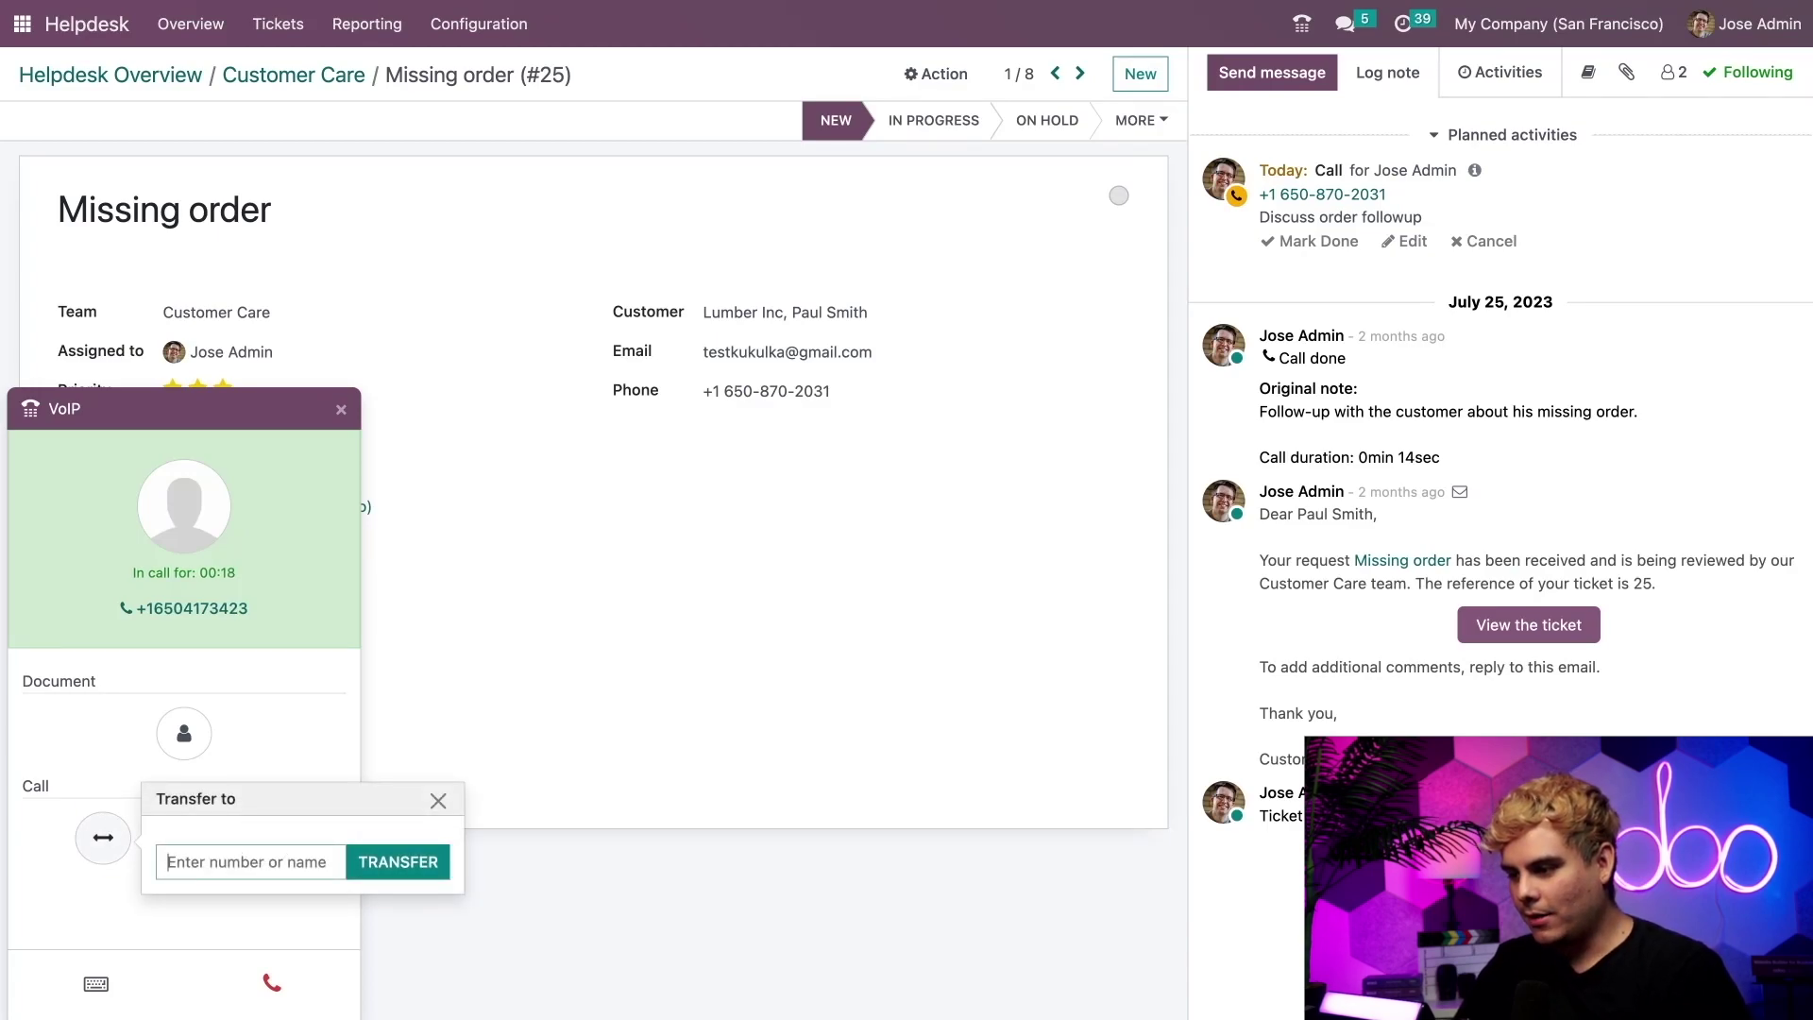
pyautogui.write('2787')
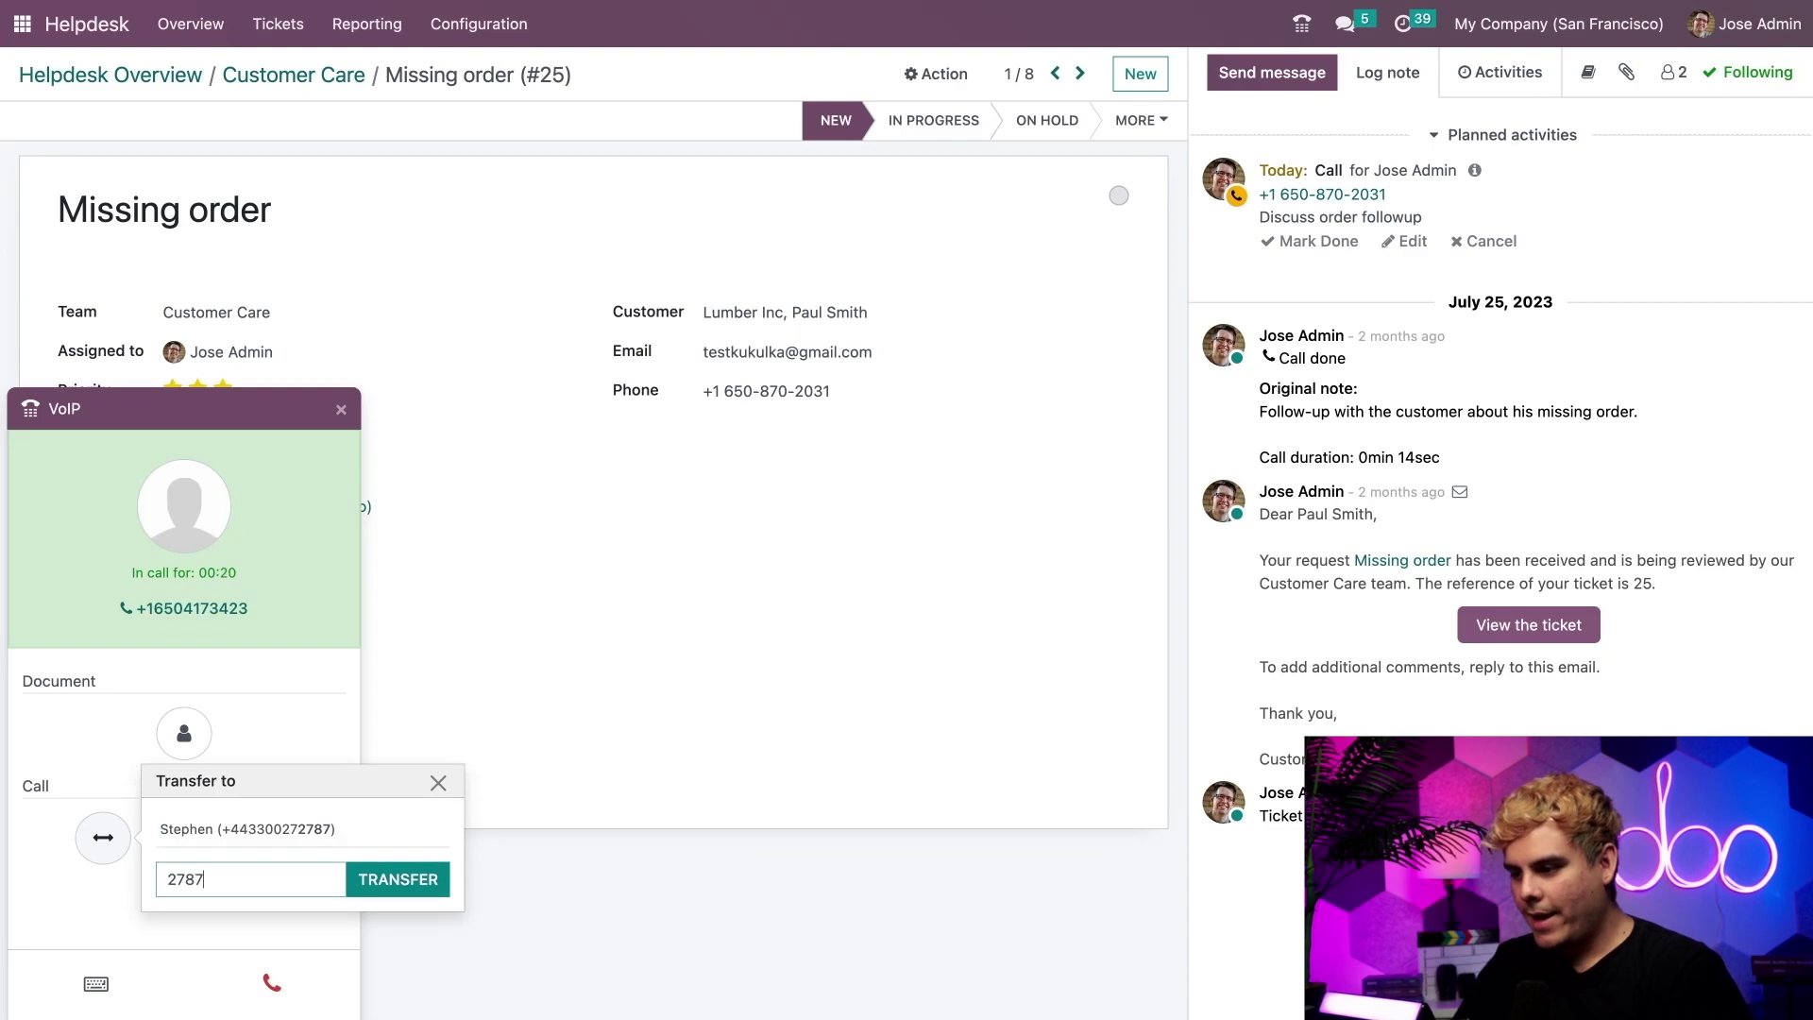
pyautogui.click(370, 887)
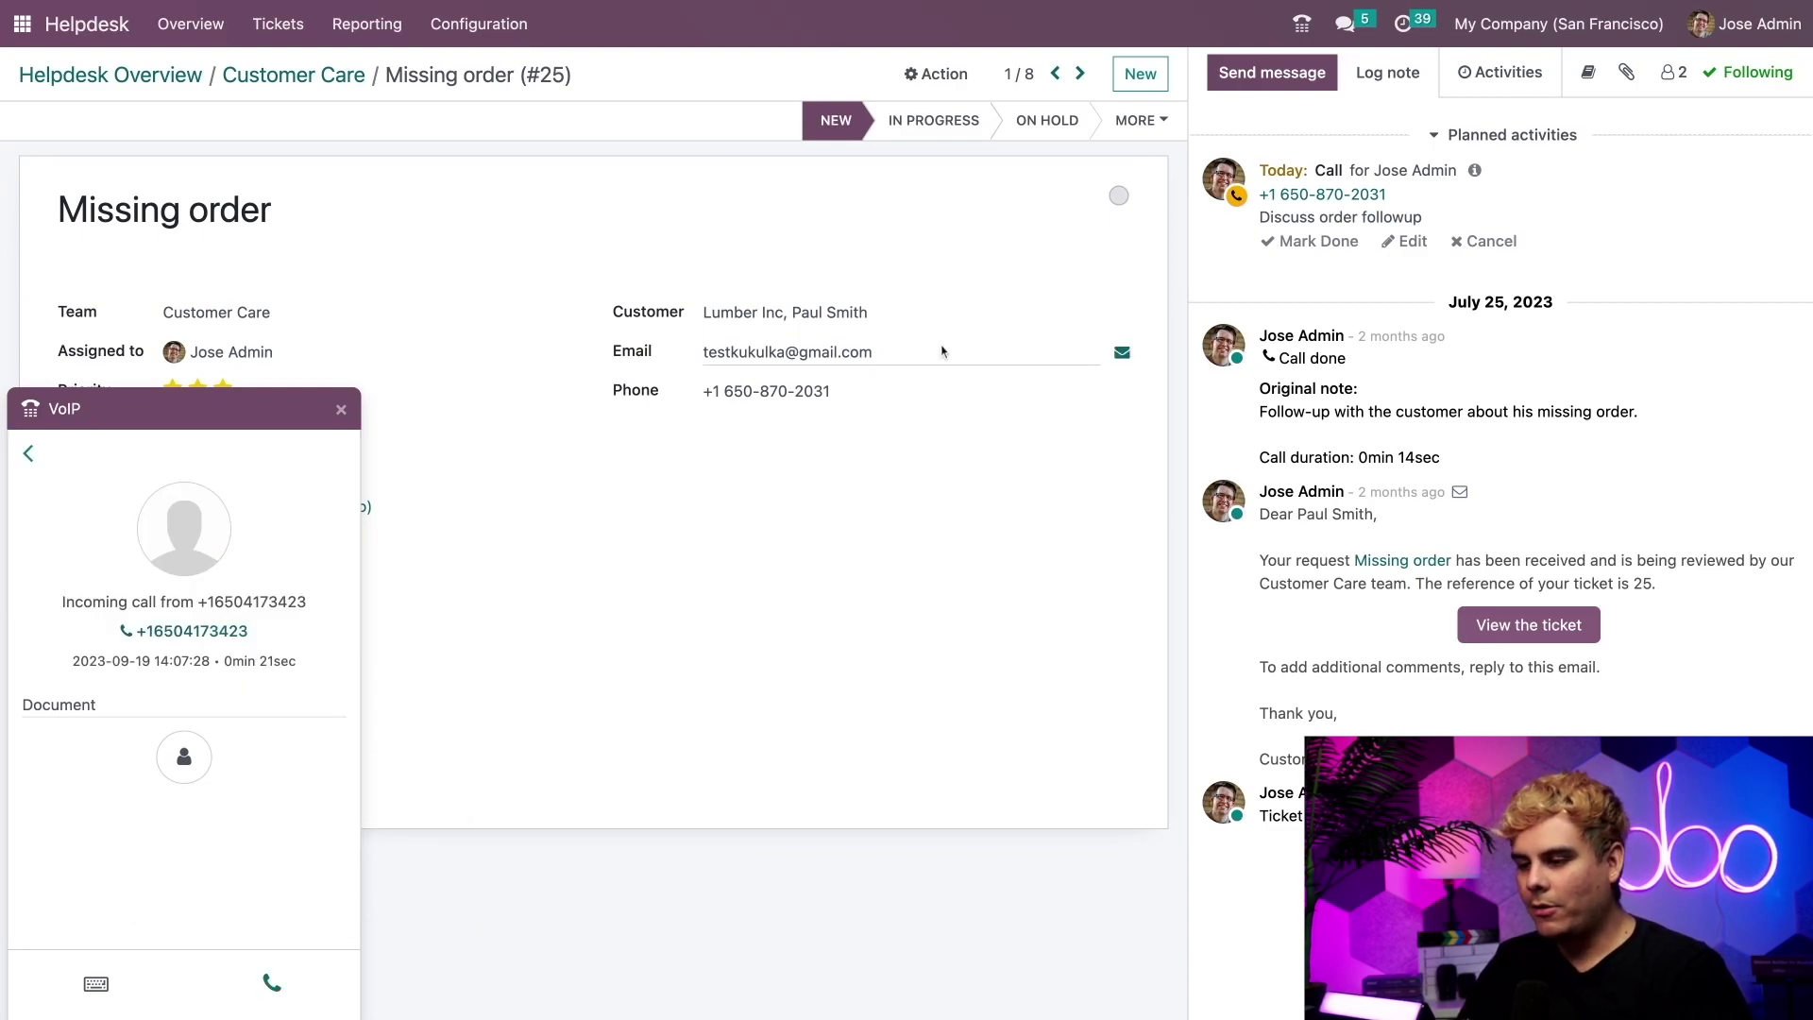
# - Refresh the page and call the customer from the Missing order (#25) activity in the softphone
pyautogui.press('F5')
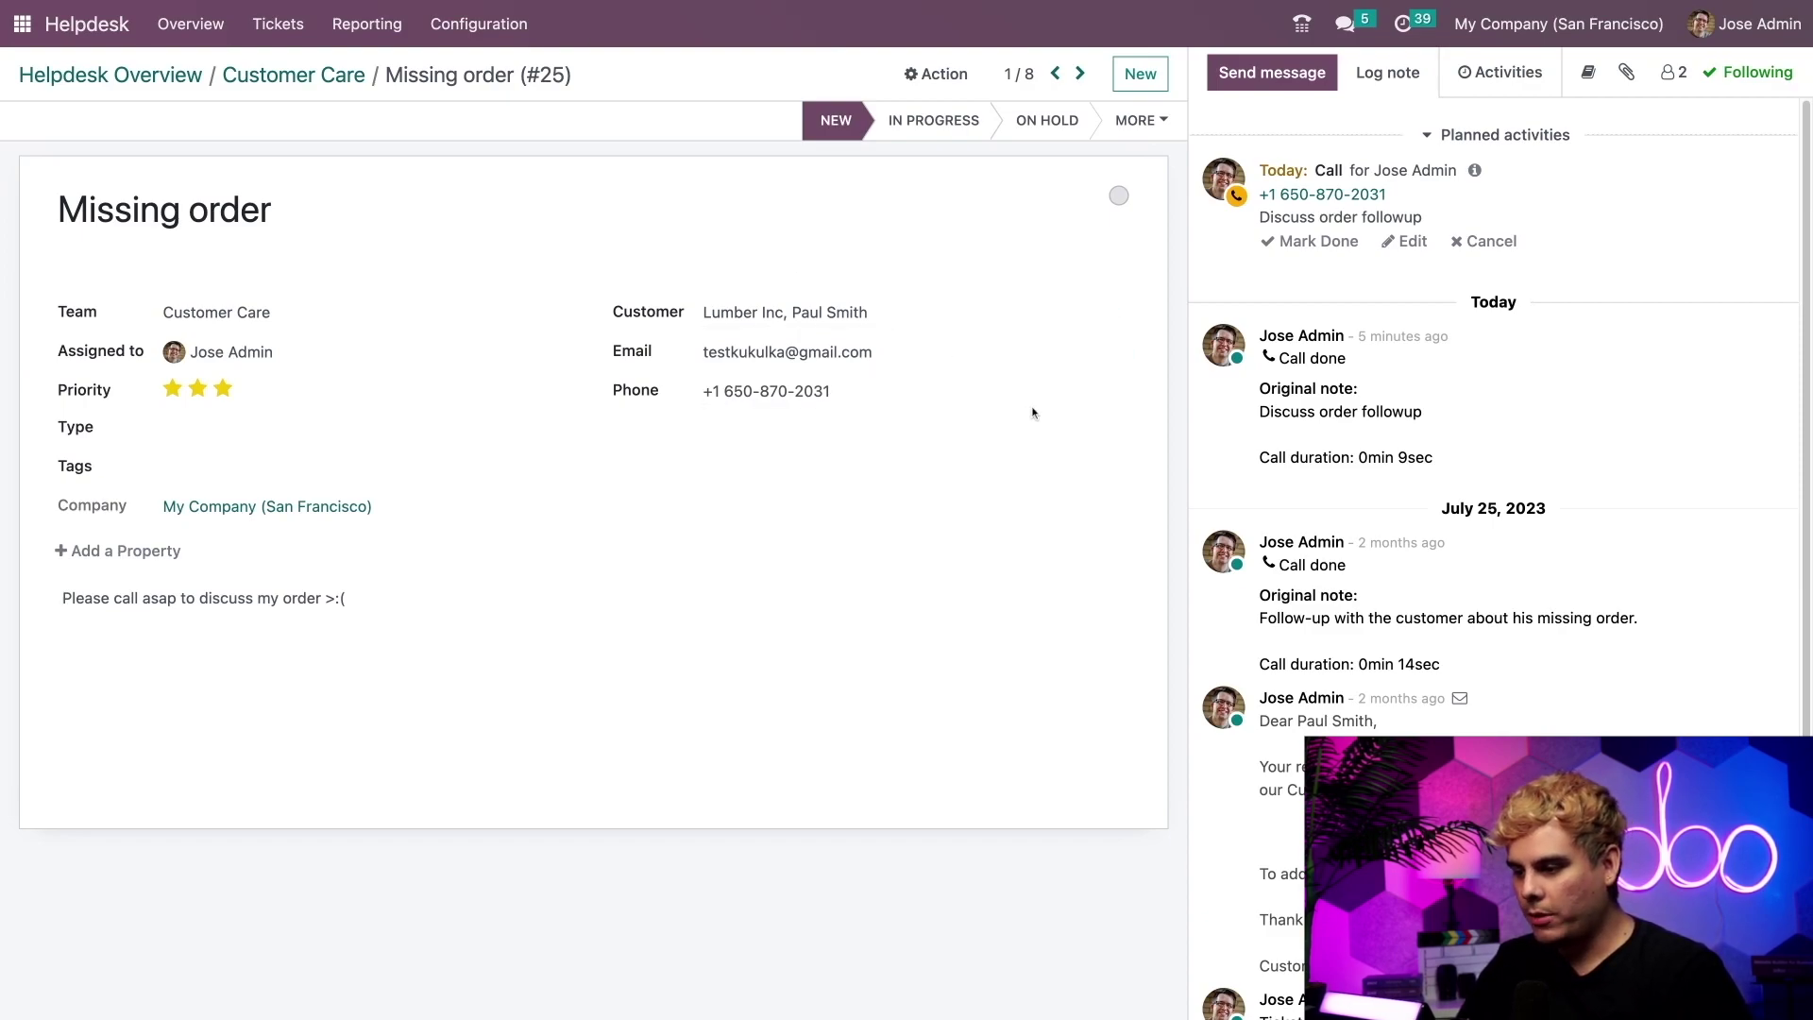
pyautogui.moveTo(1043, 395)
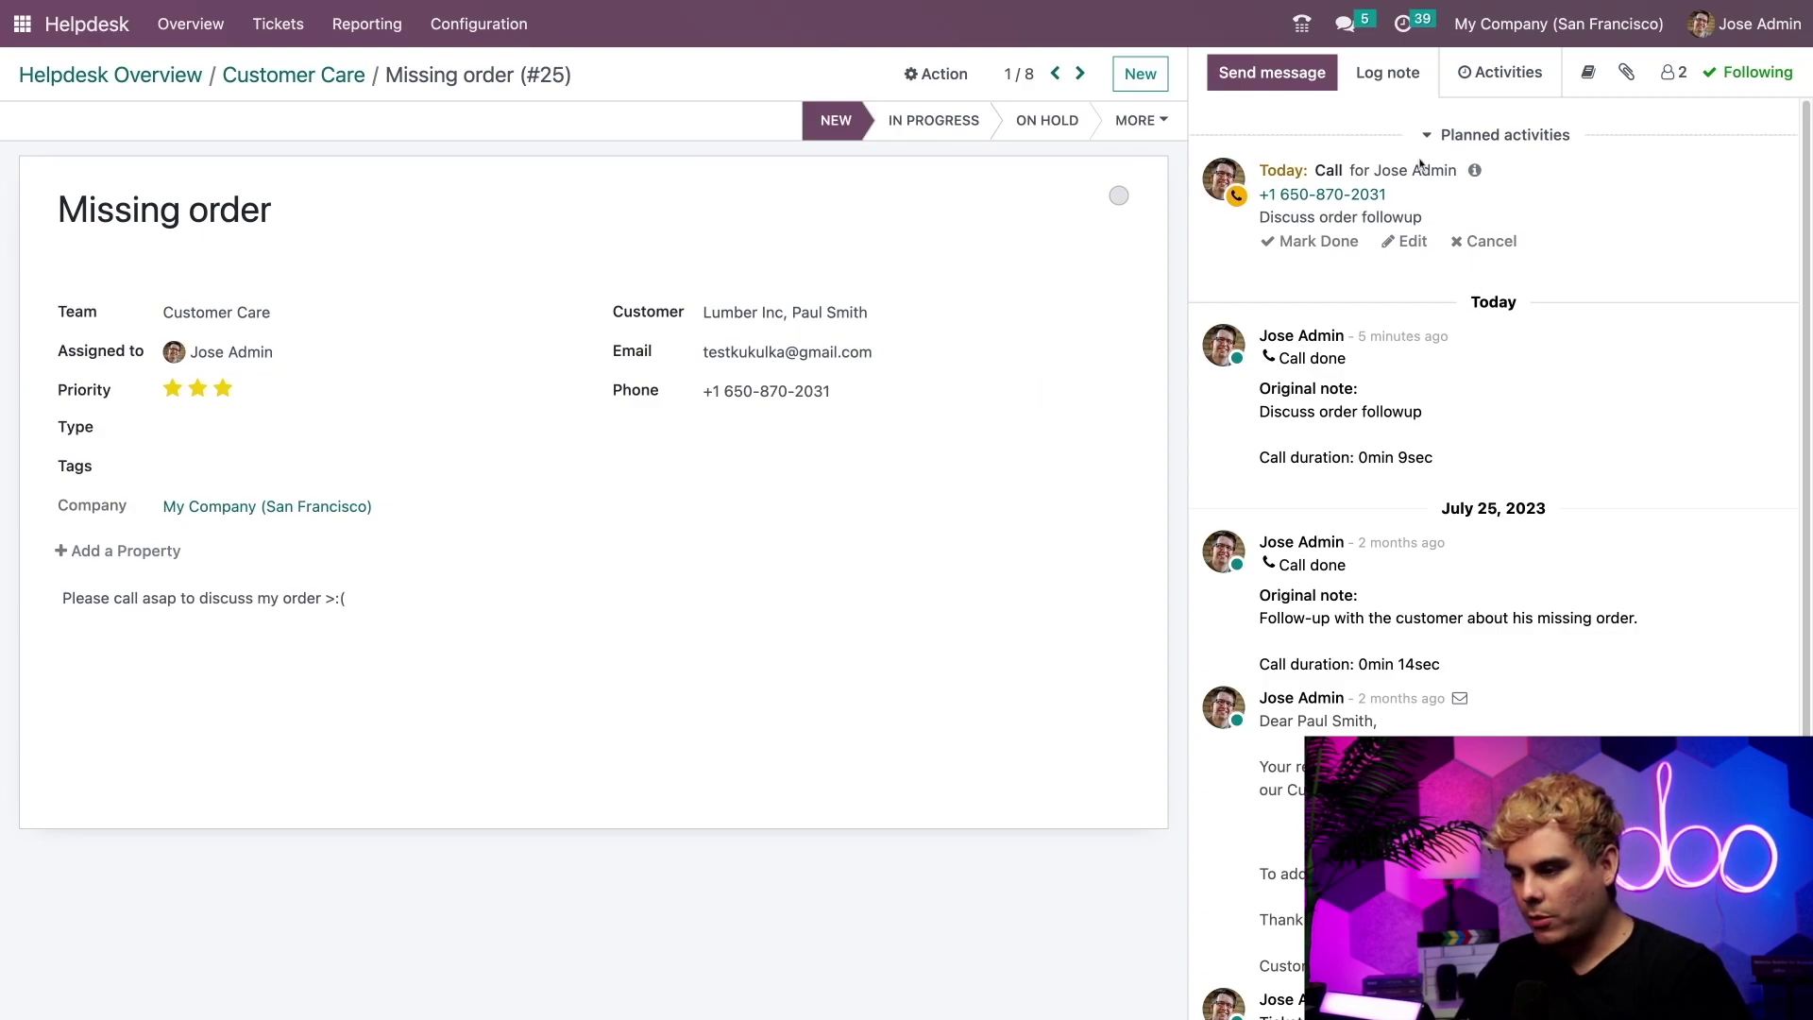
pyautogui.click(1307, 28)
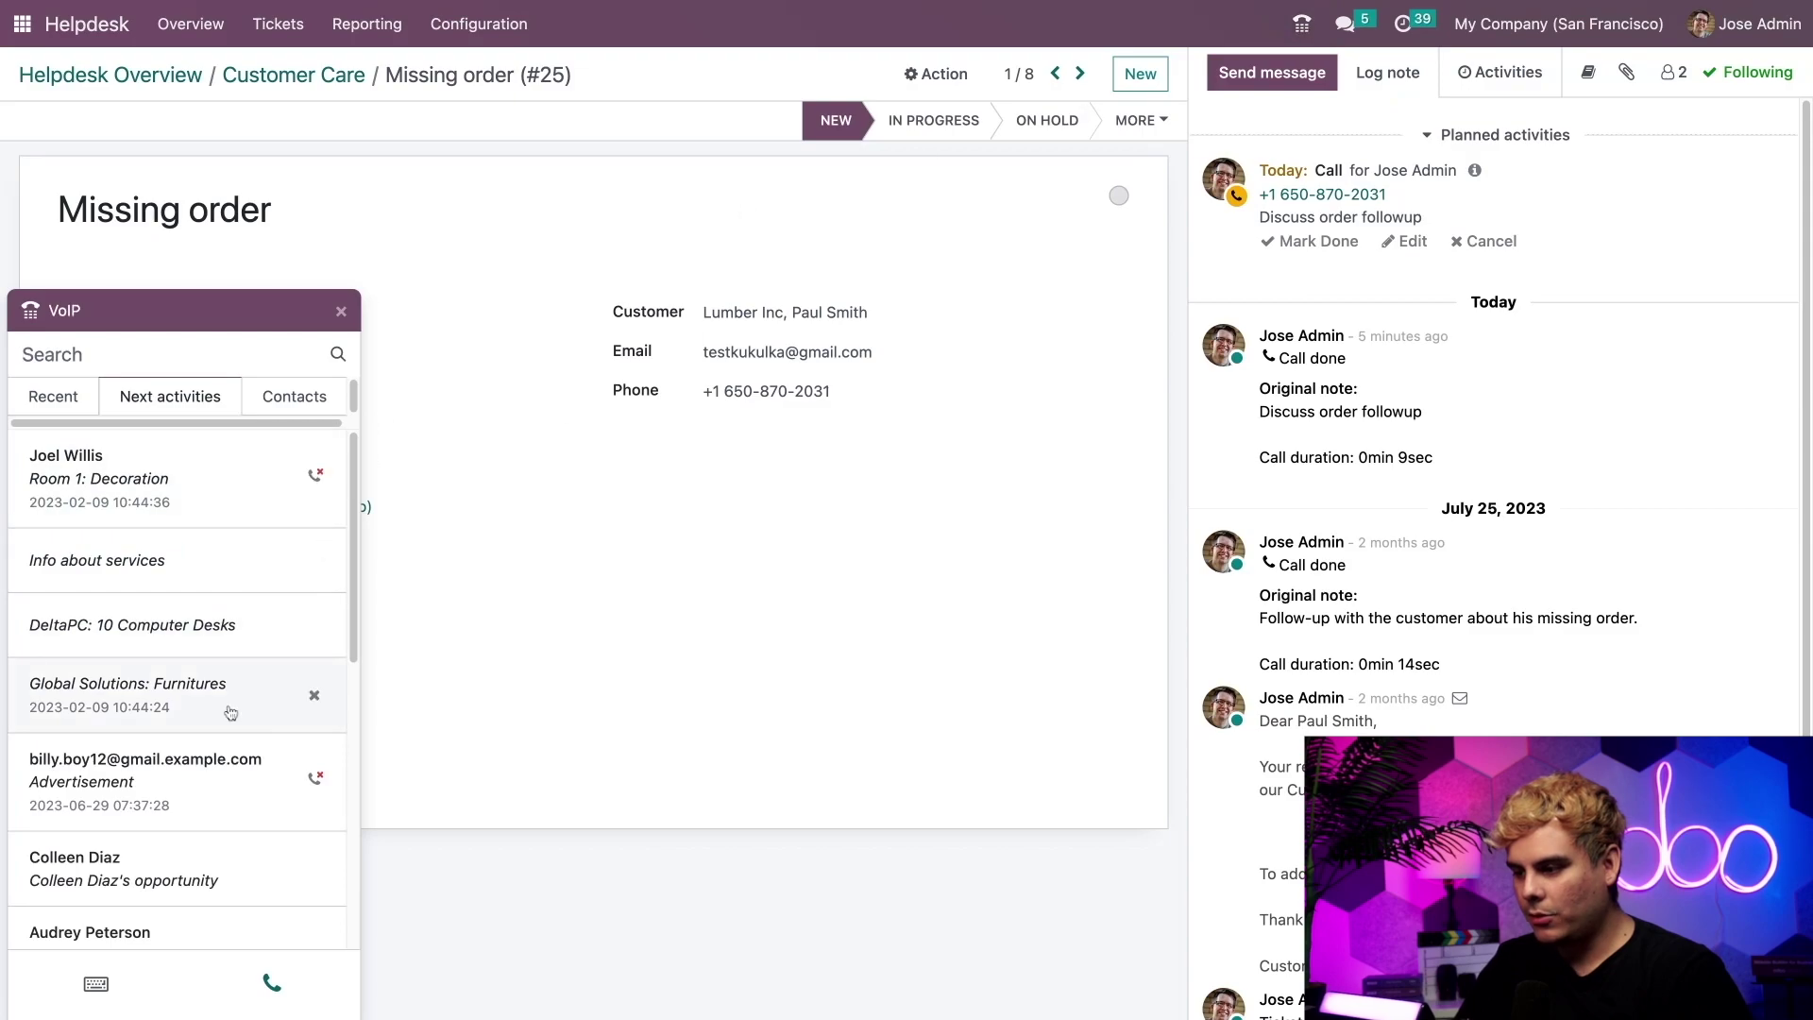
pyautogui.scroll(-5, 231, 708)
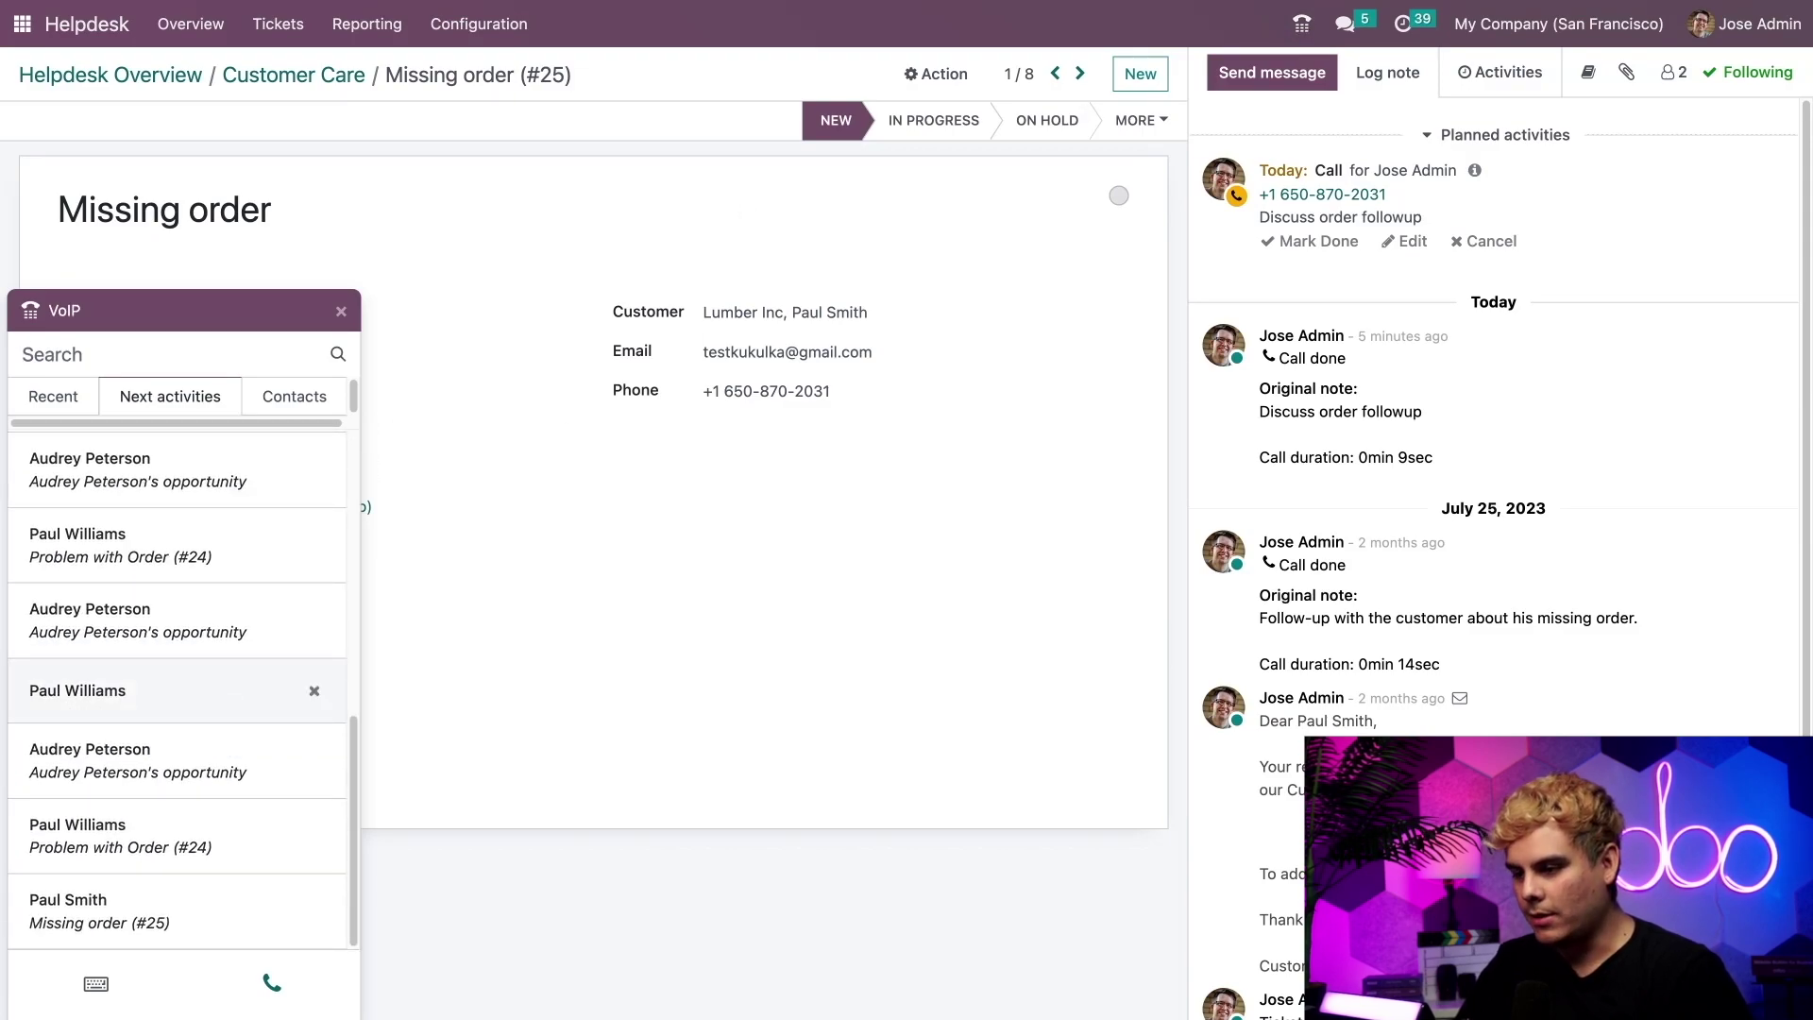
pyautogui.click(199, 912)
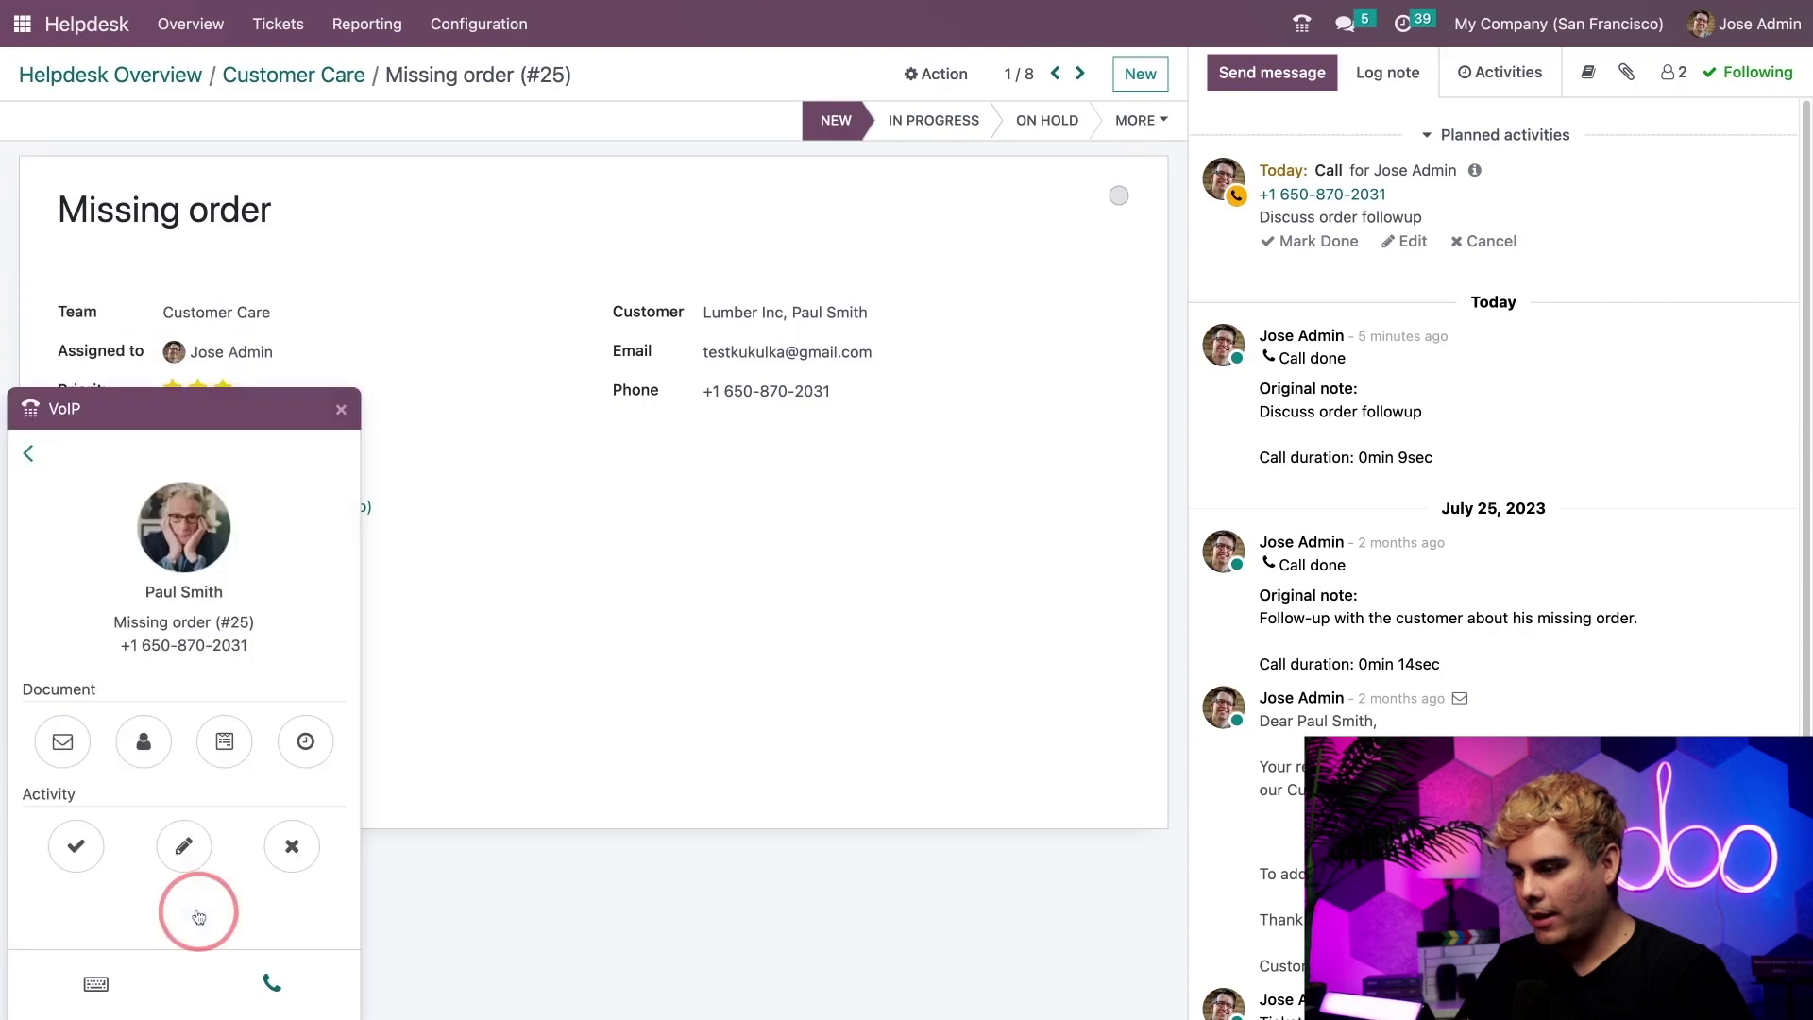
pyautogui.click(272, 987)
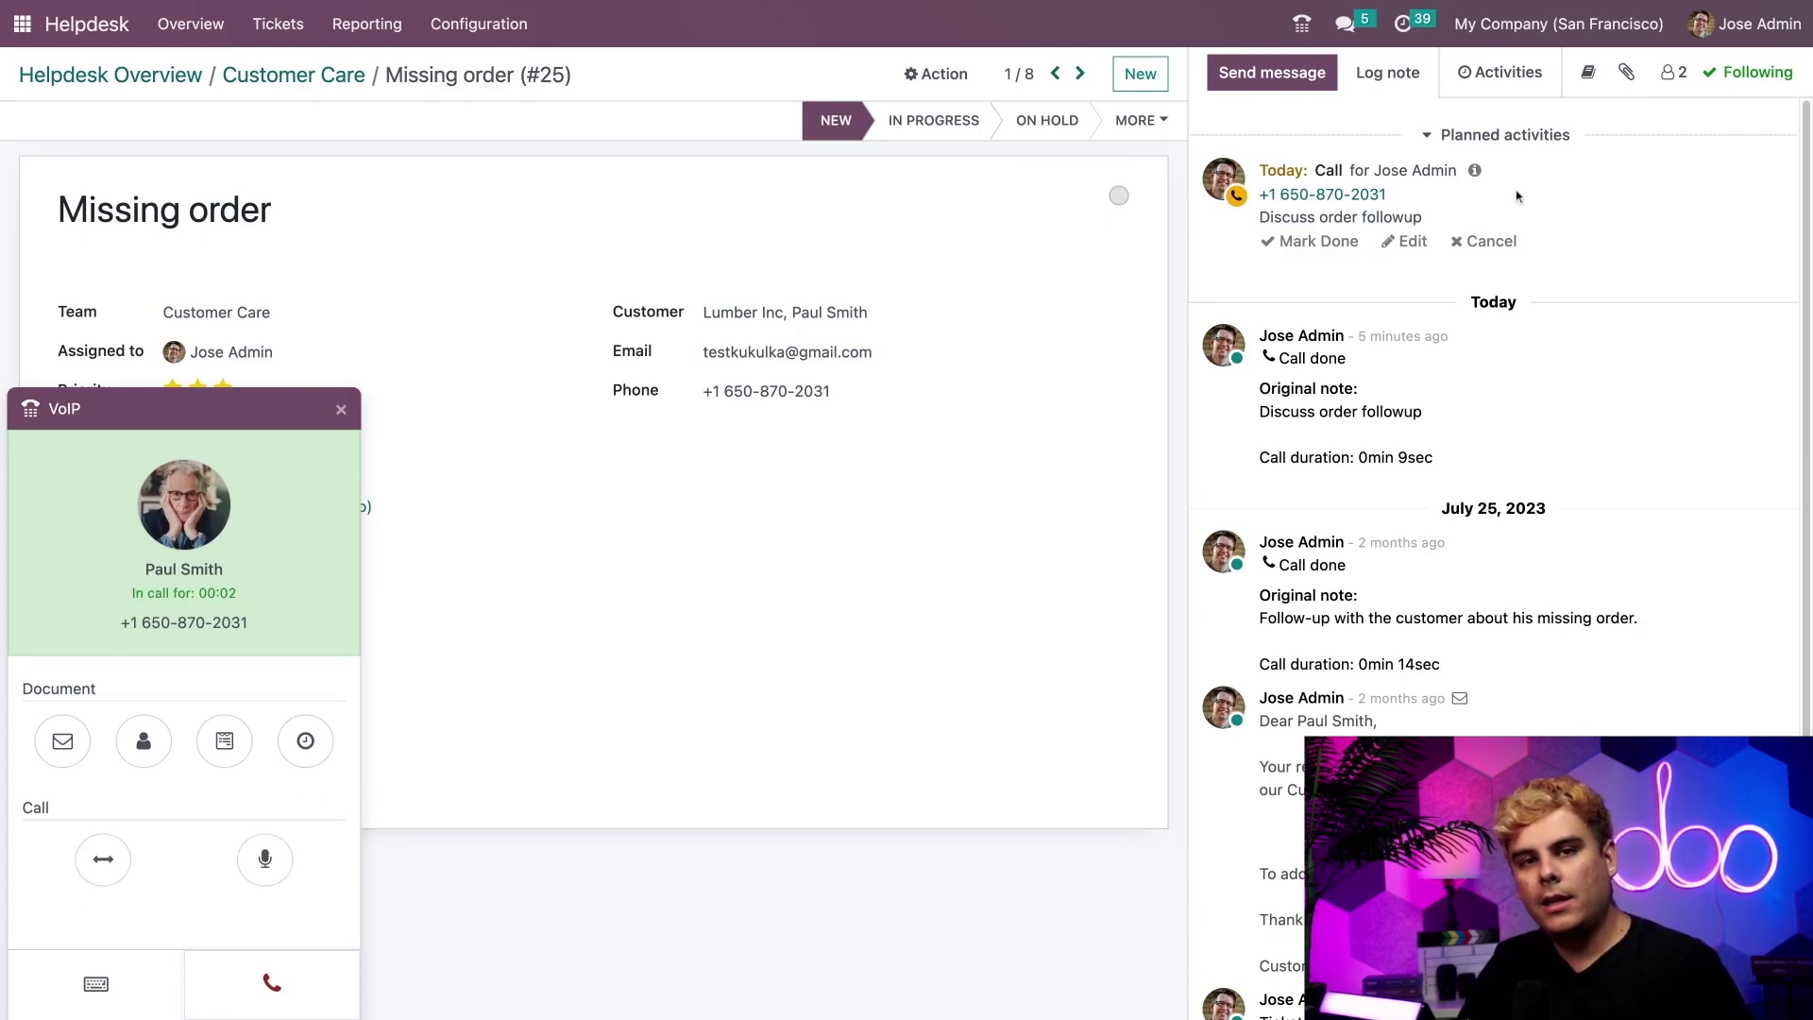
# - Open a log note, start and cancel an email, then expand the call panel again
pyautogui.click(1382, 76)
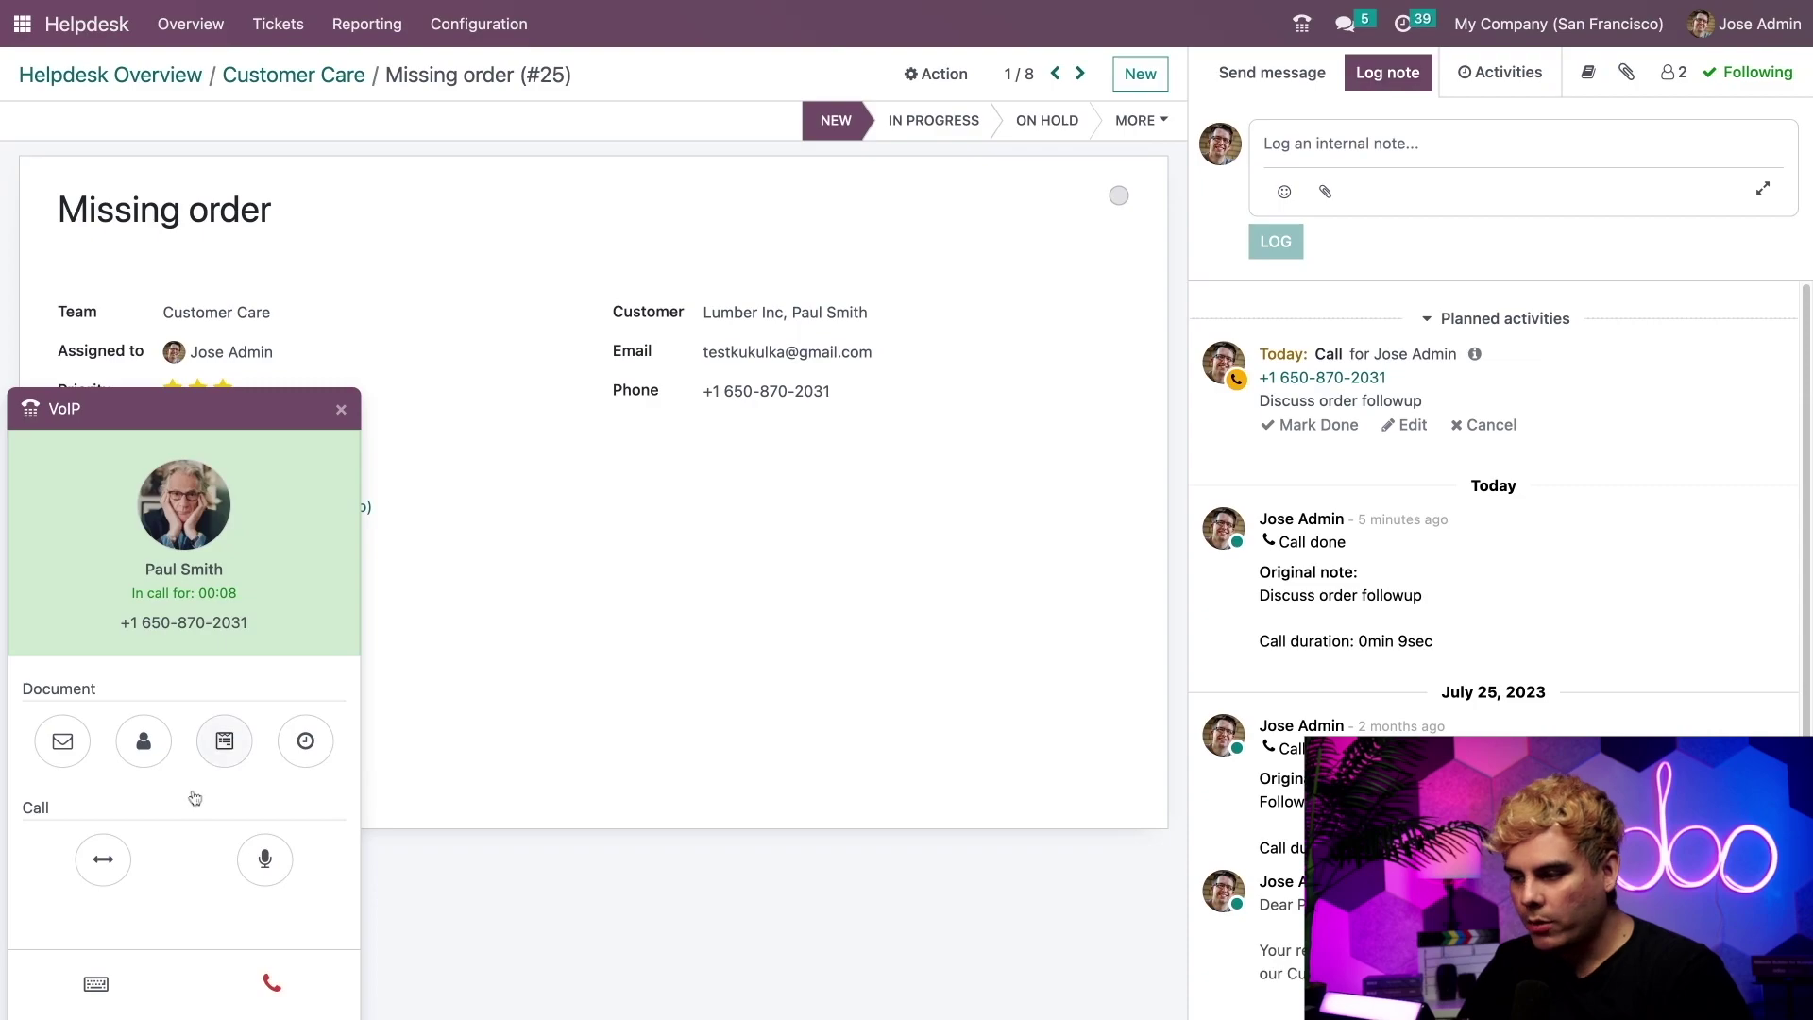
pyautogui.click(64, 744)
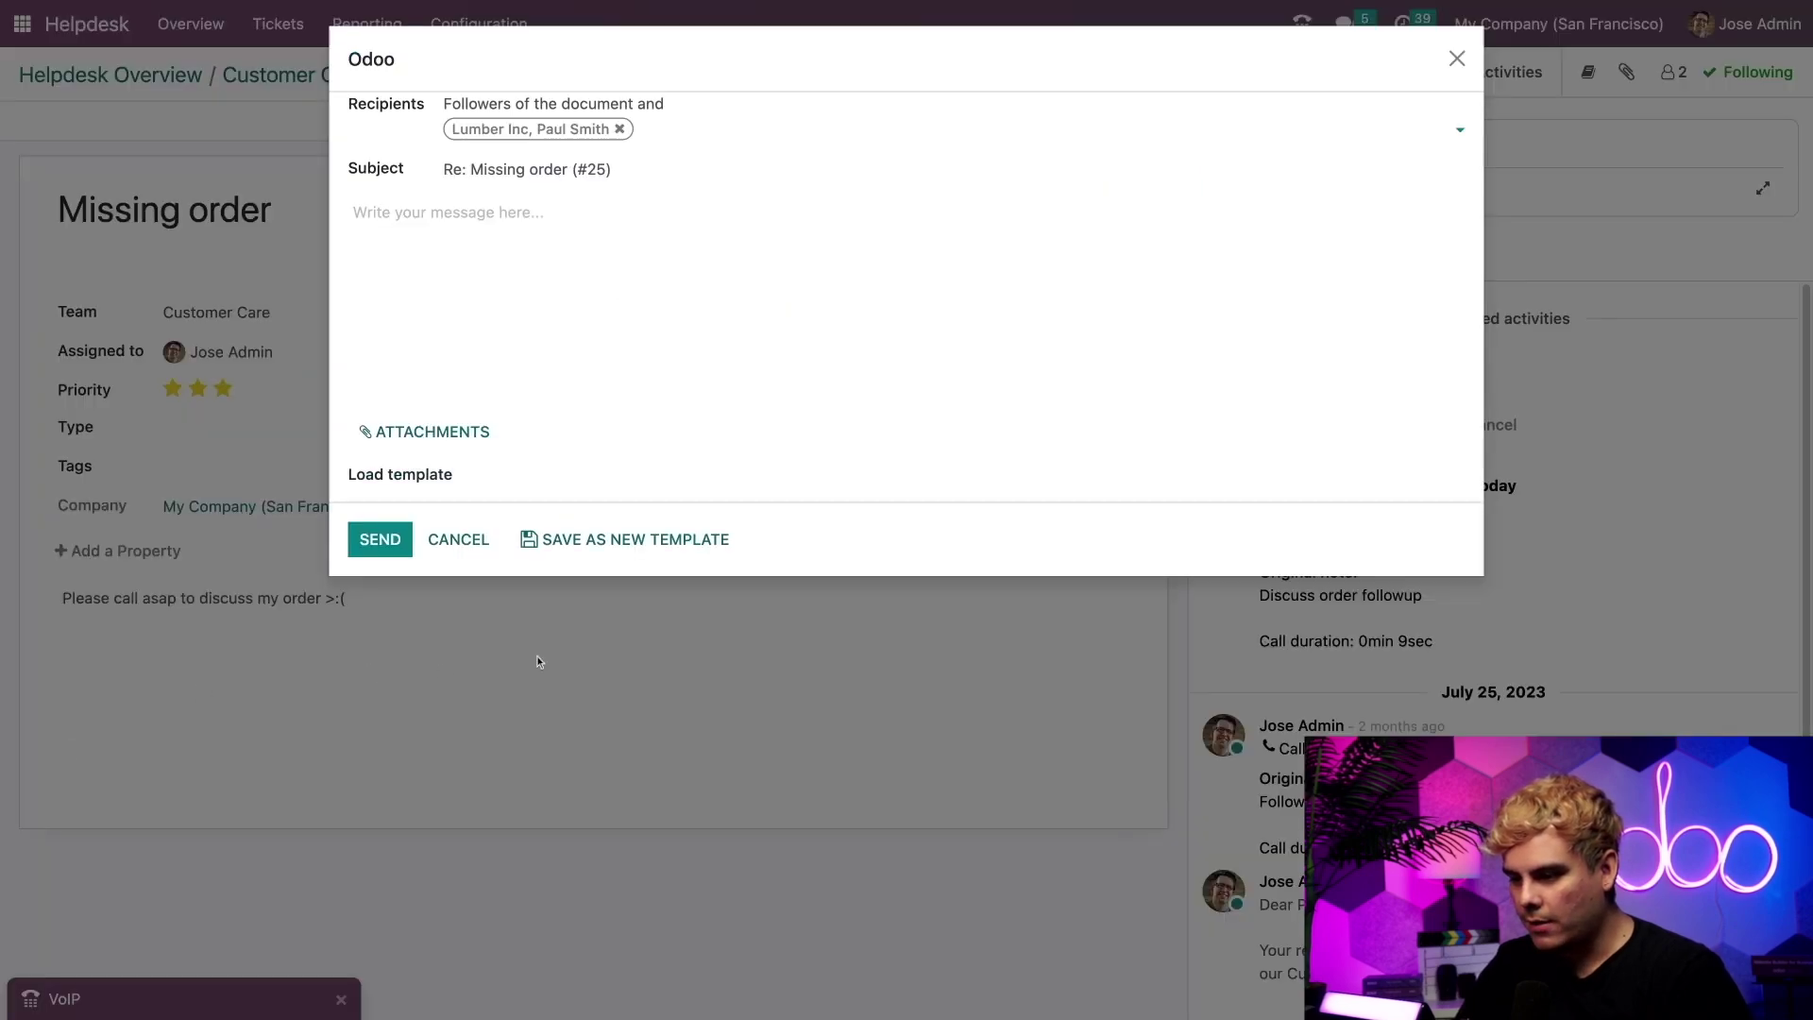
pyautogui.click(449, 540)
pyautogui.click(193, 996)
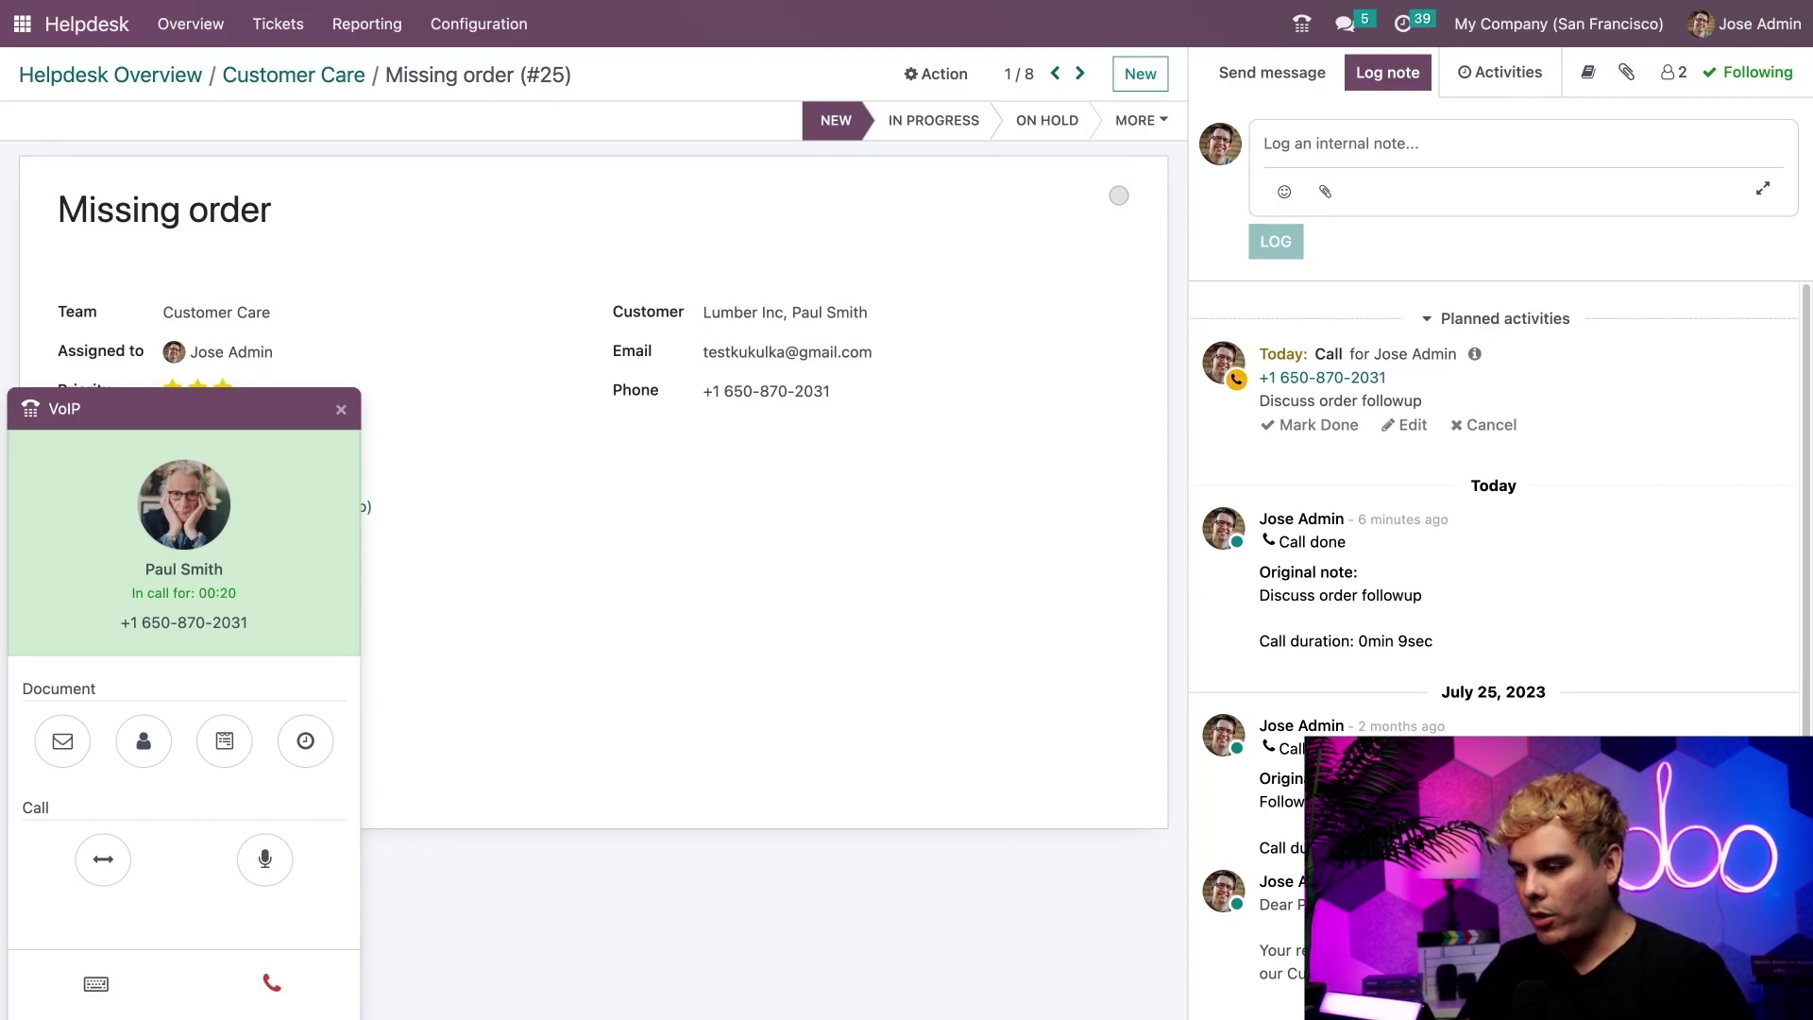
# - Replace Lumber Inc's street with the new address and save the company and contact
pyautogui.click(152, 749)
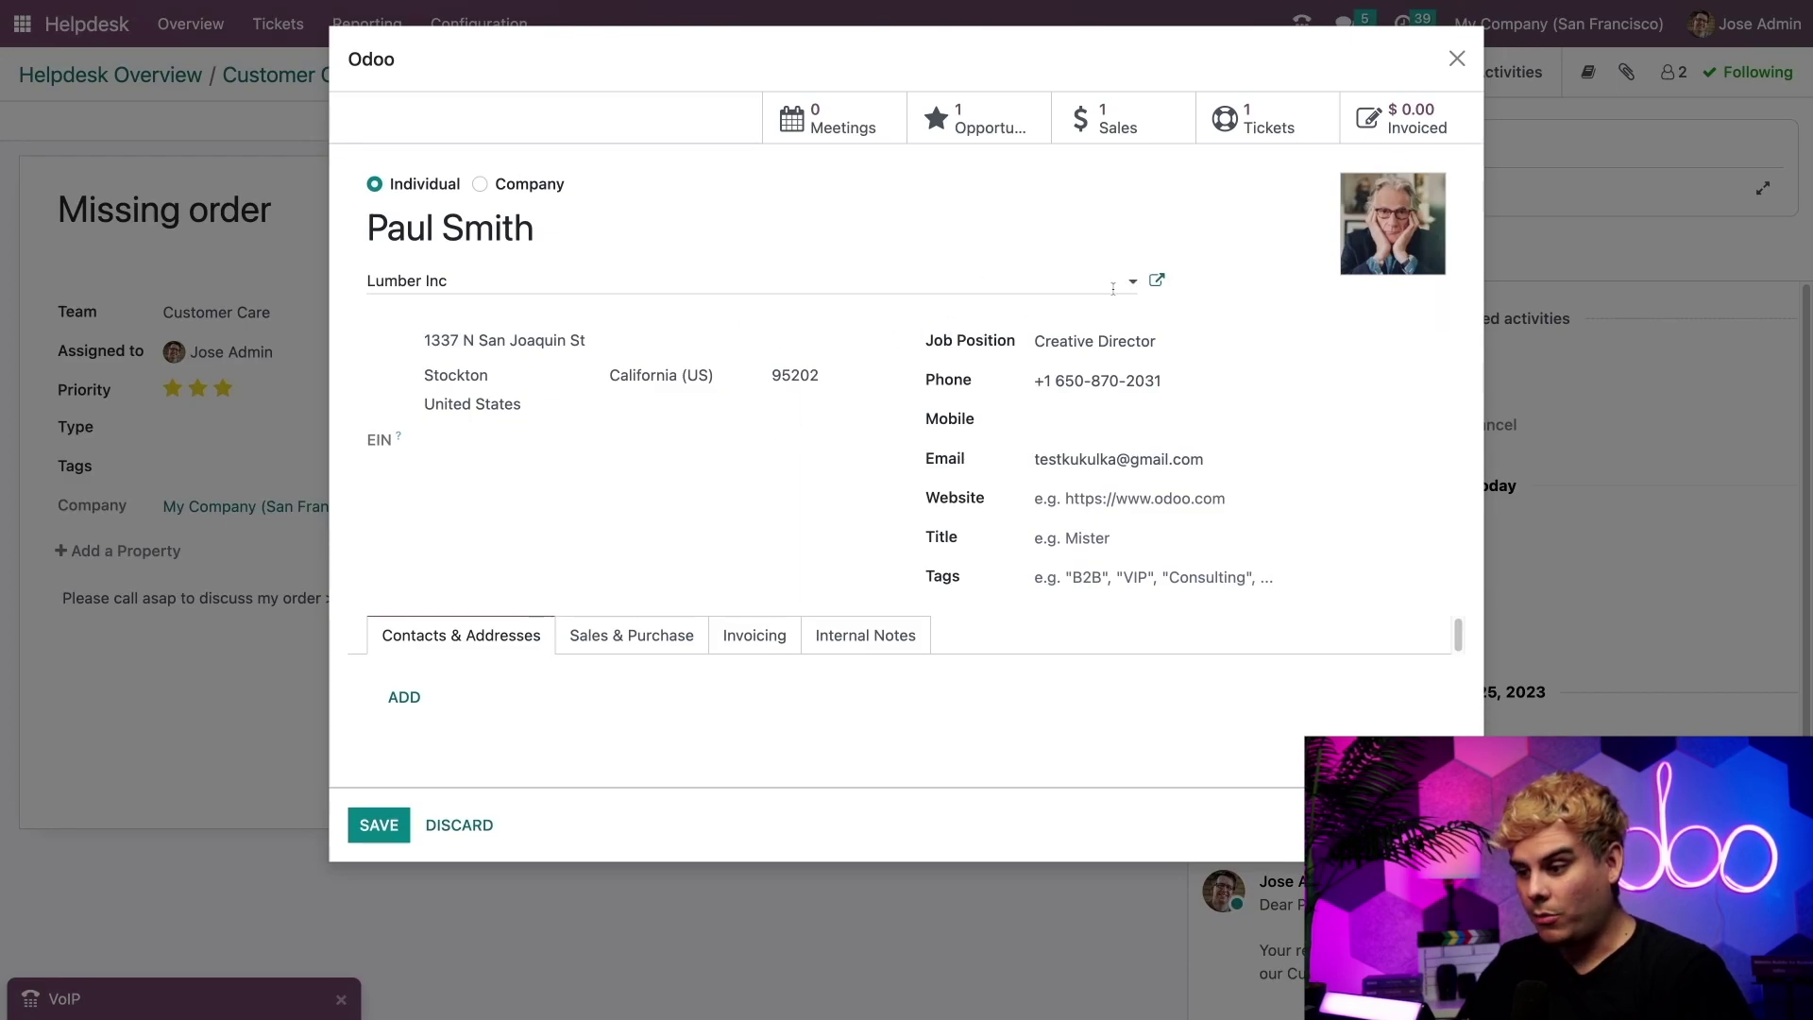
pyautogui.click(1169, 293)
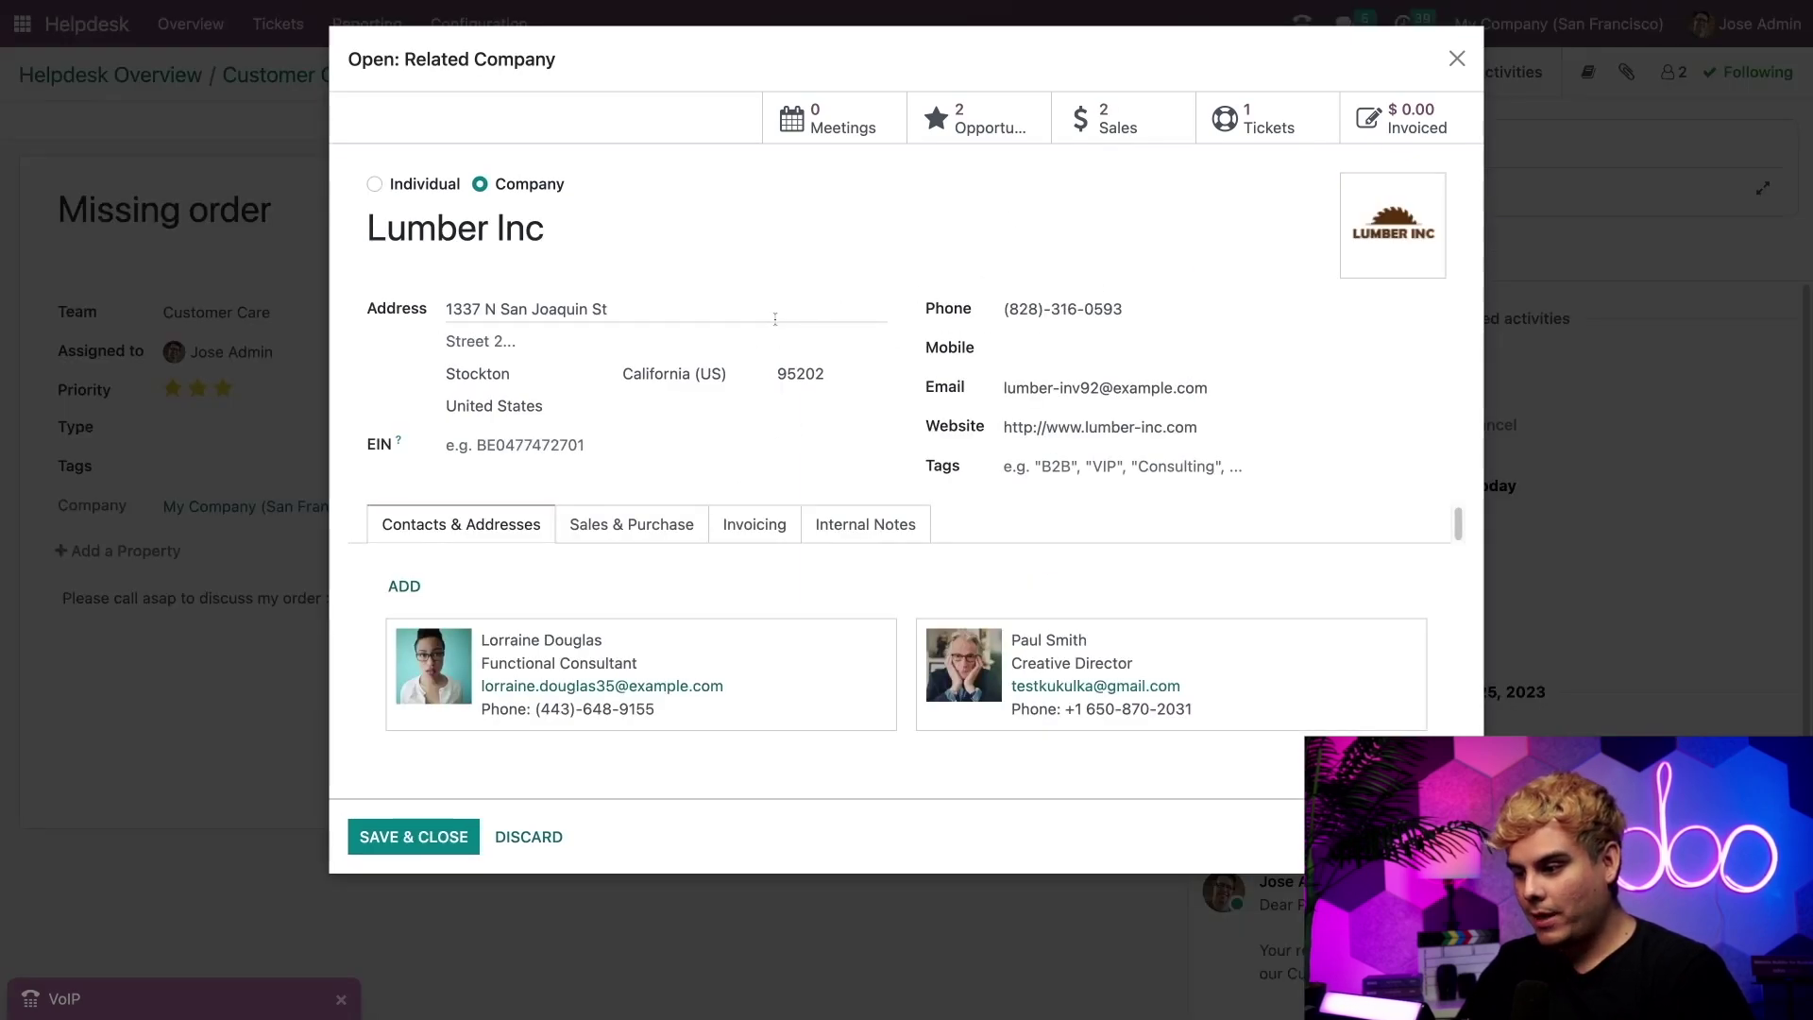
pyautogui.tripleClick(526, 308)
pyautogui.write('408 echo lane')
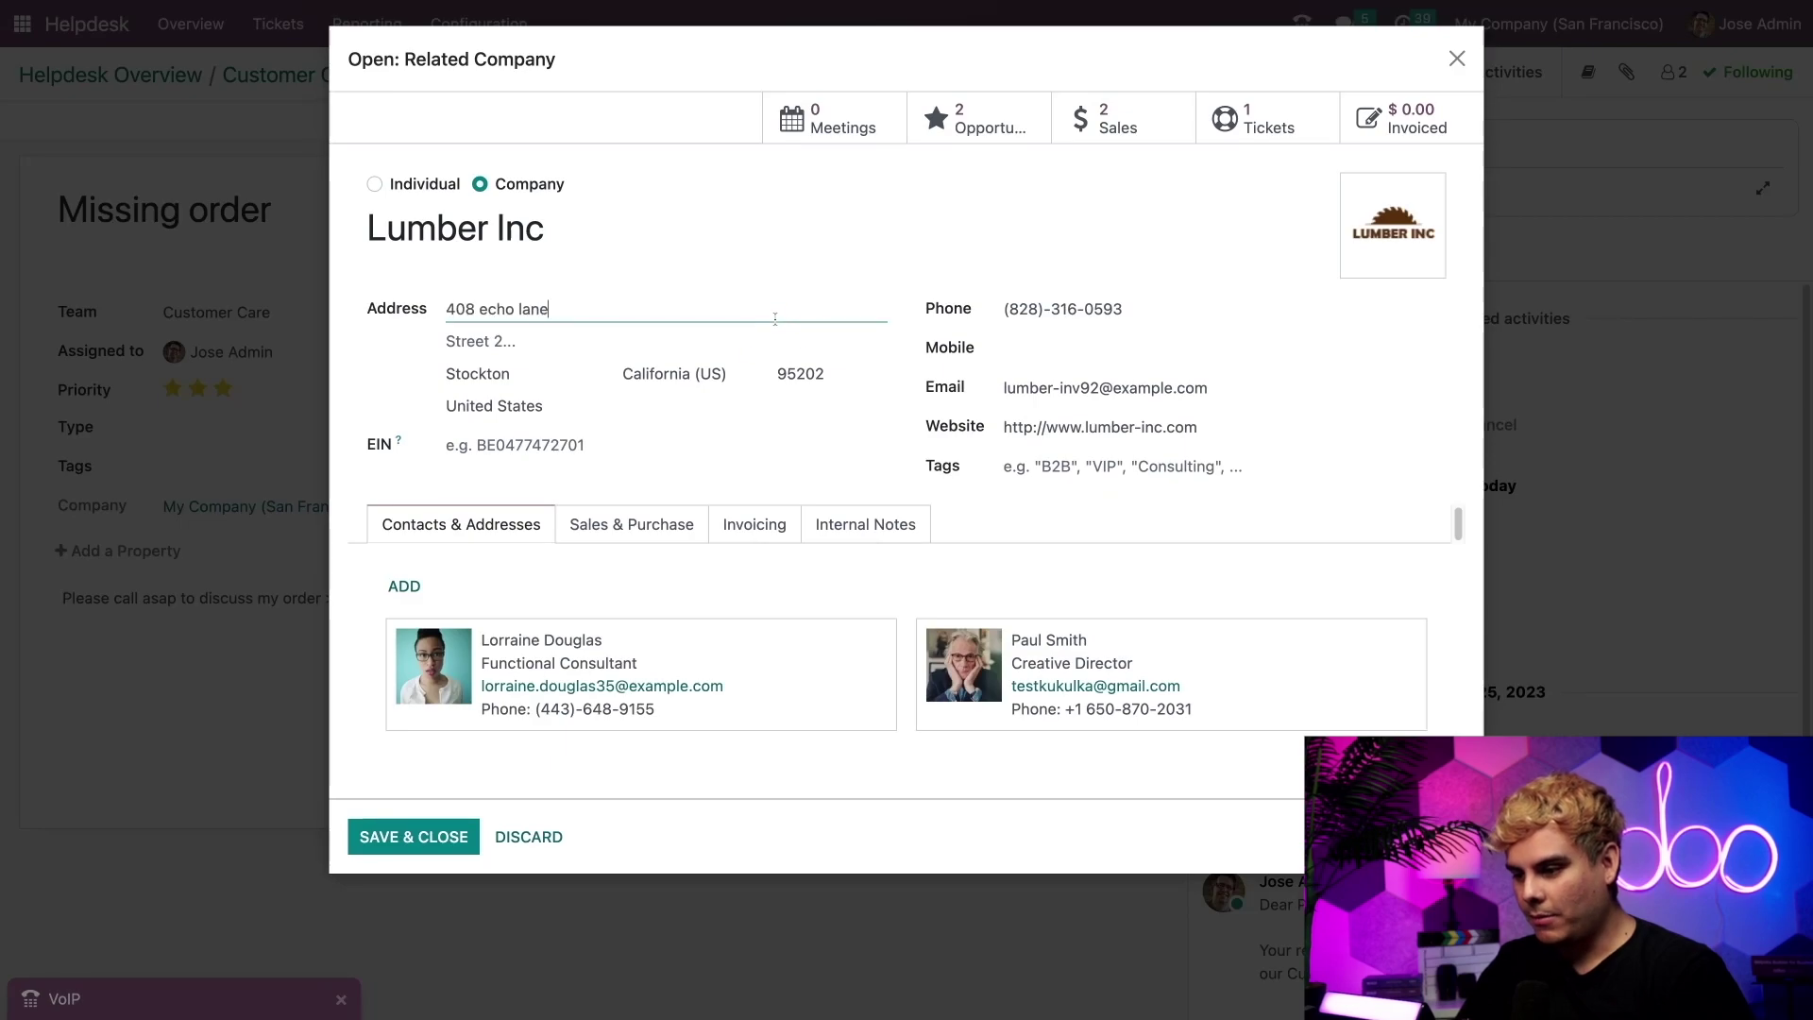
pyautogui.click(552, 765)
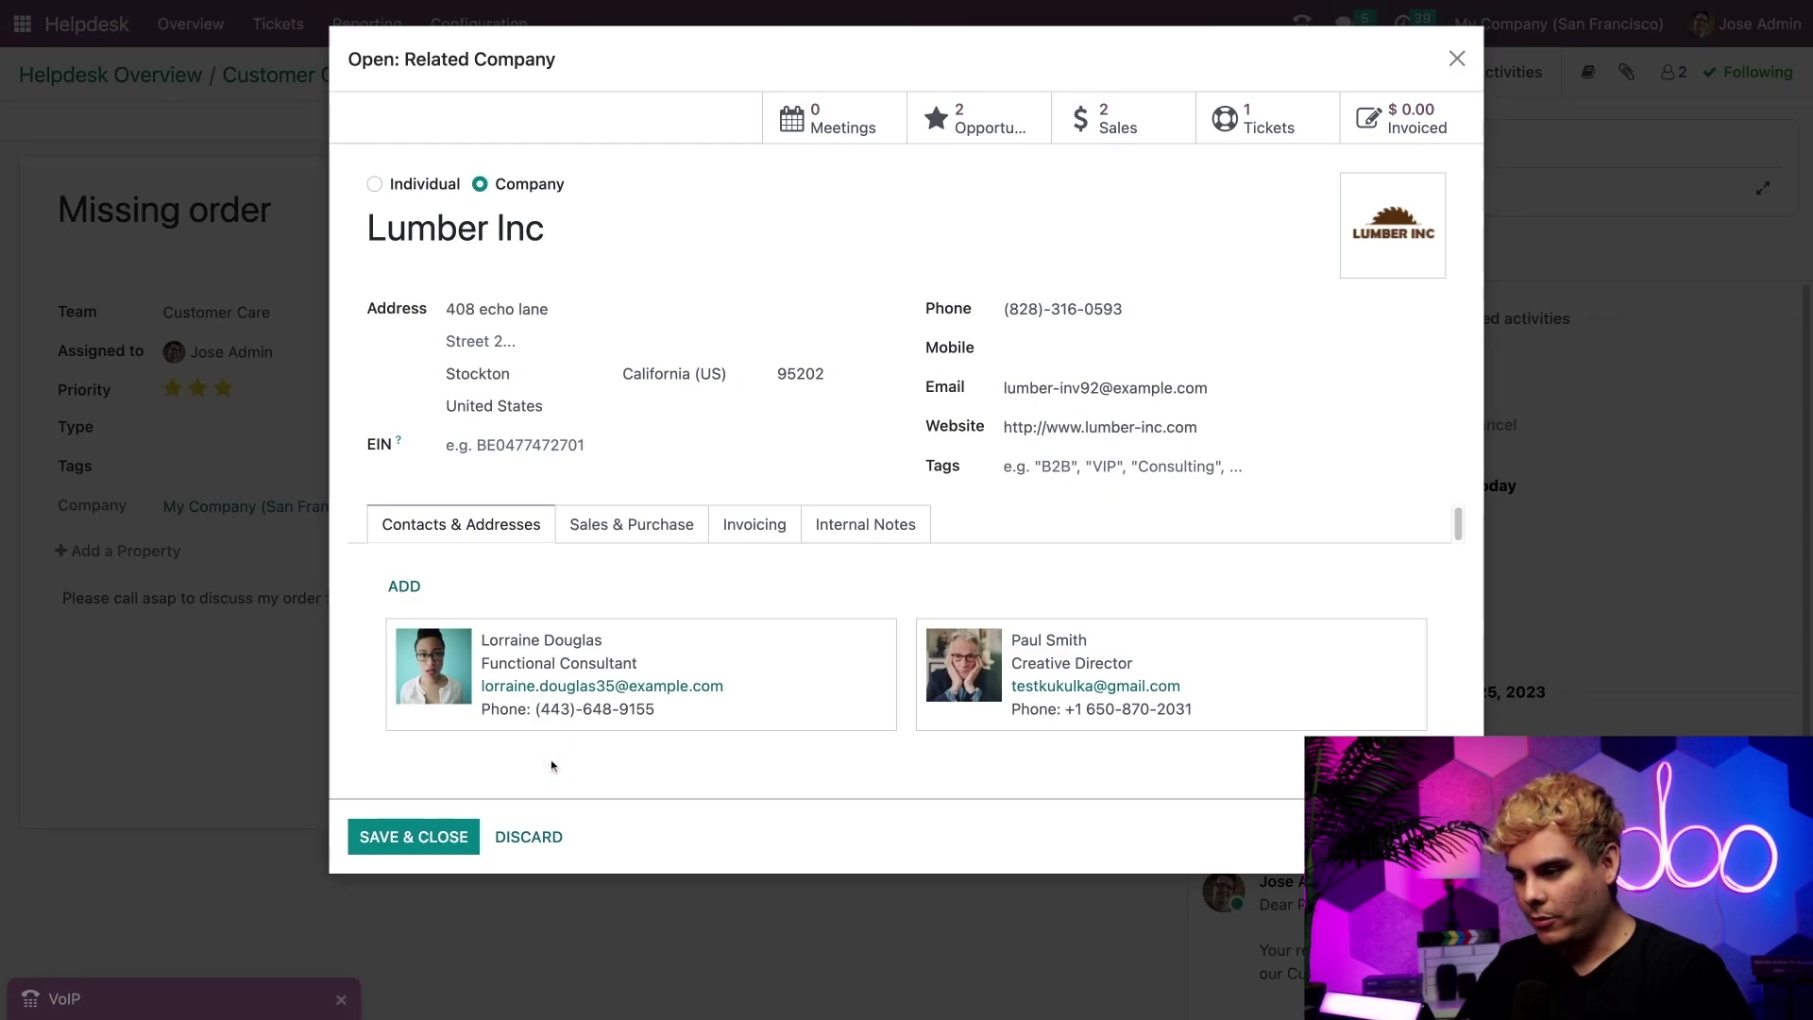
pyautogui.click(418, 838)
pyautogui.click(389, 837)
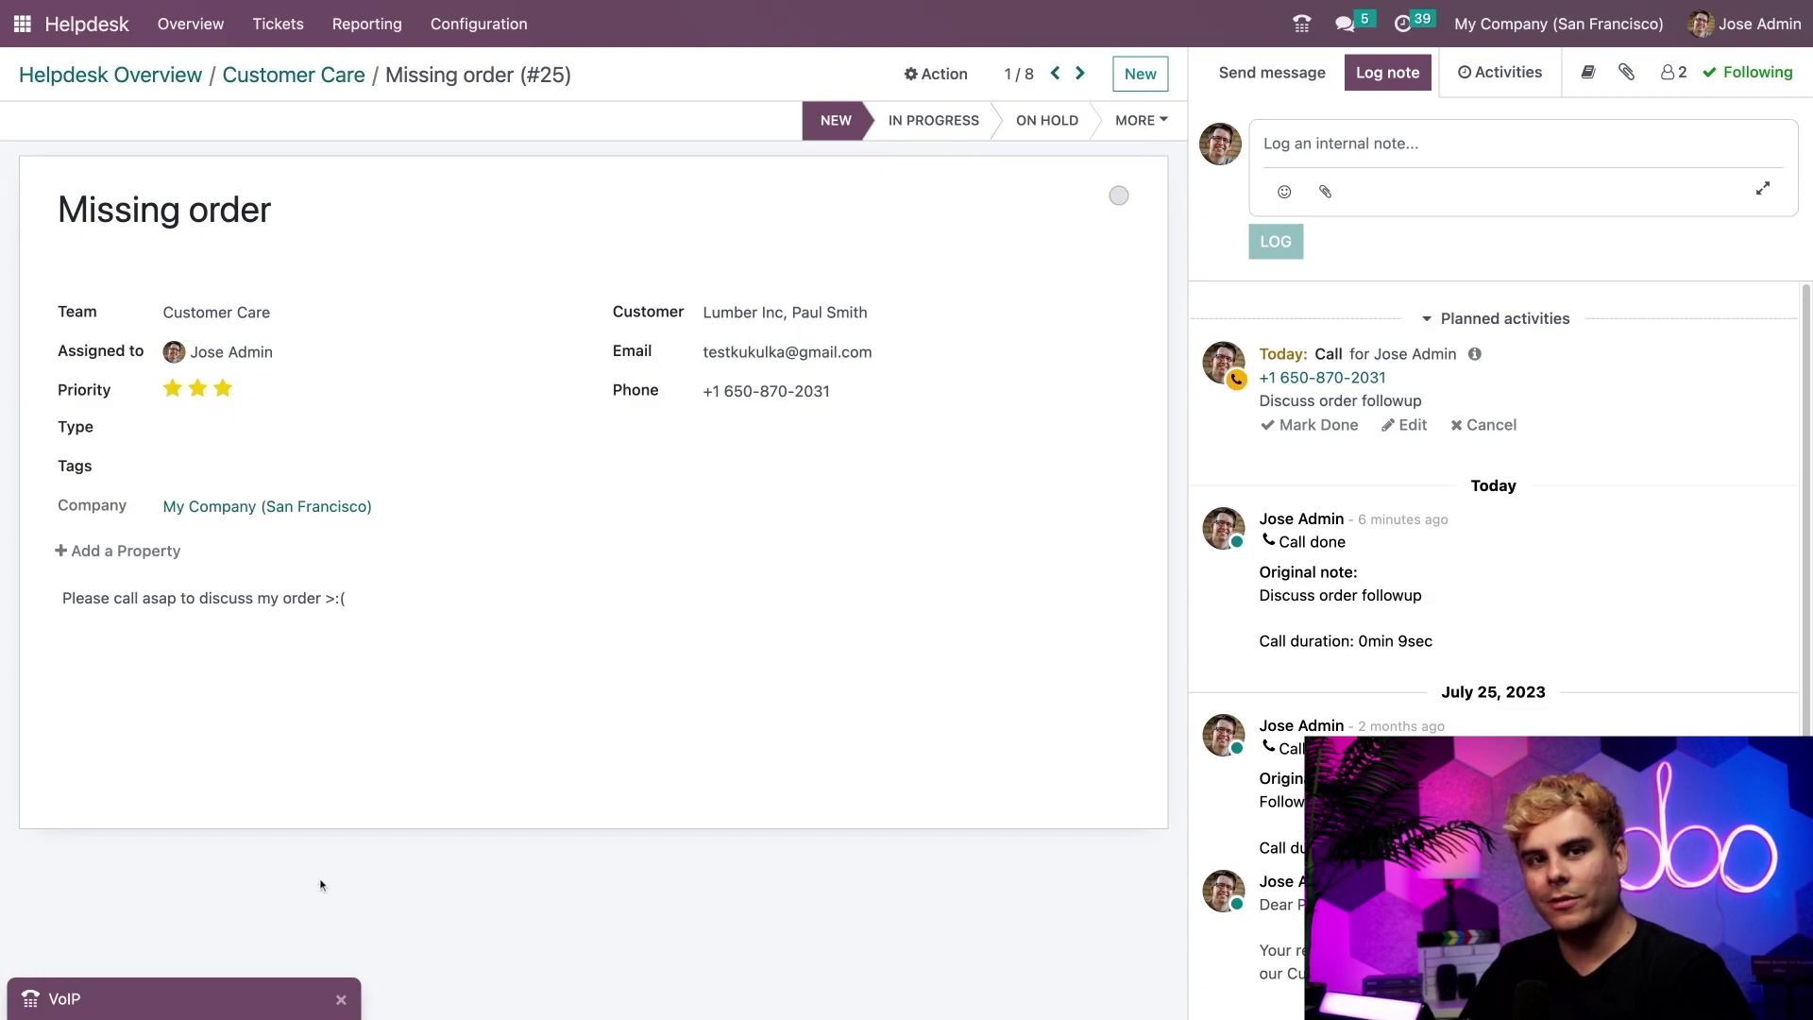
# - From the call panel, schedule a Call activity due 09/24/2023 on the ticket
pyautogui.click(198, 999)
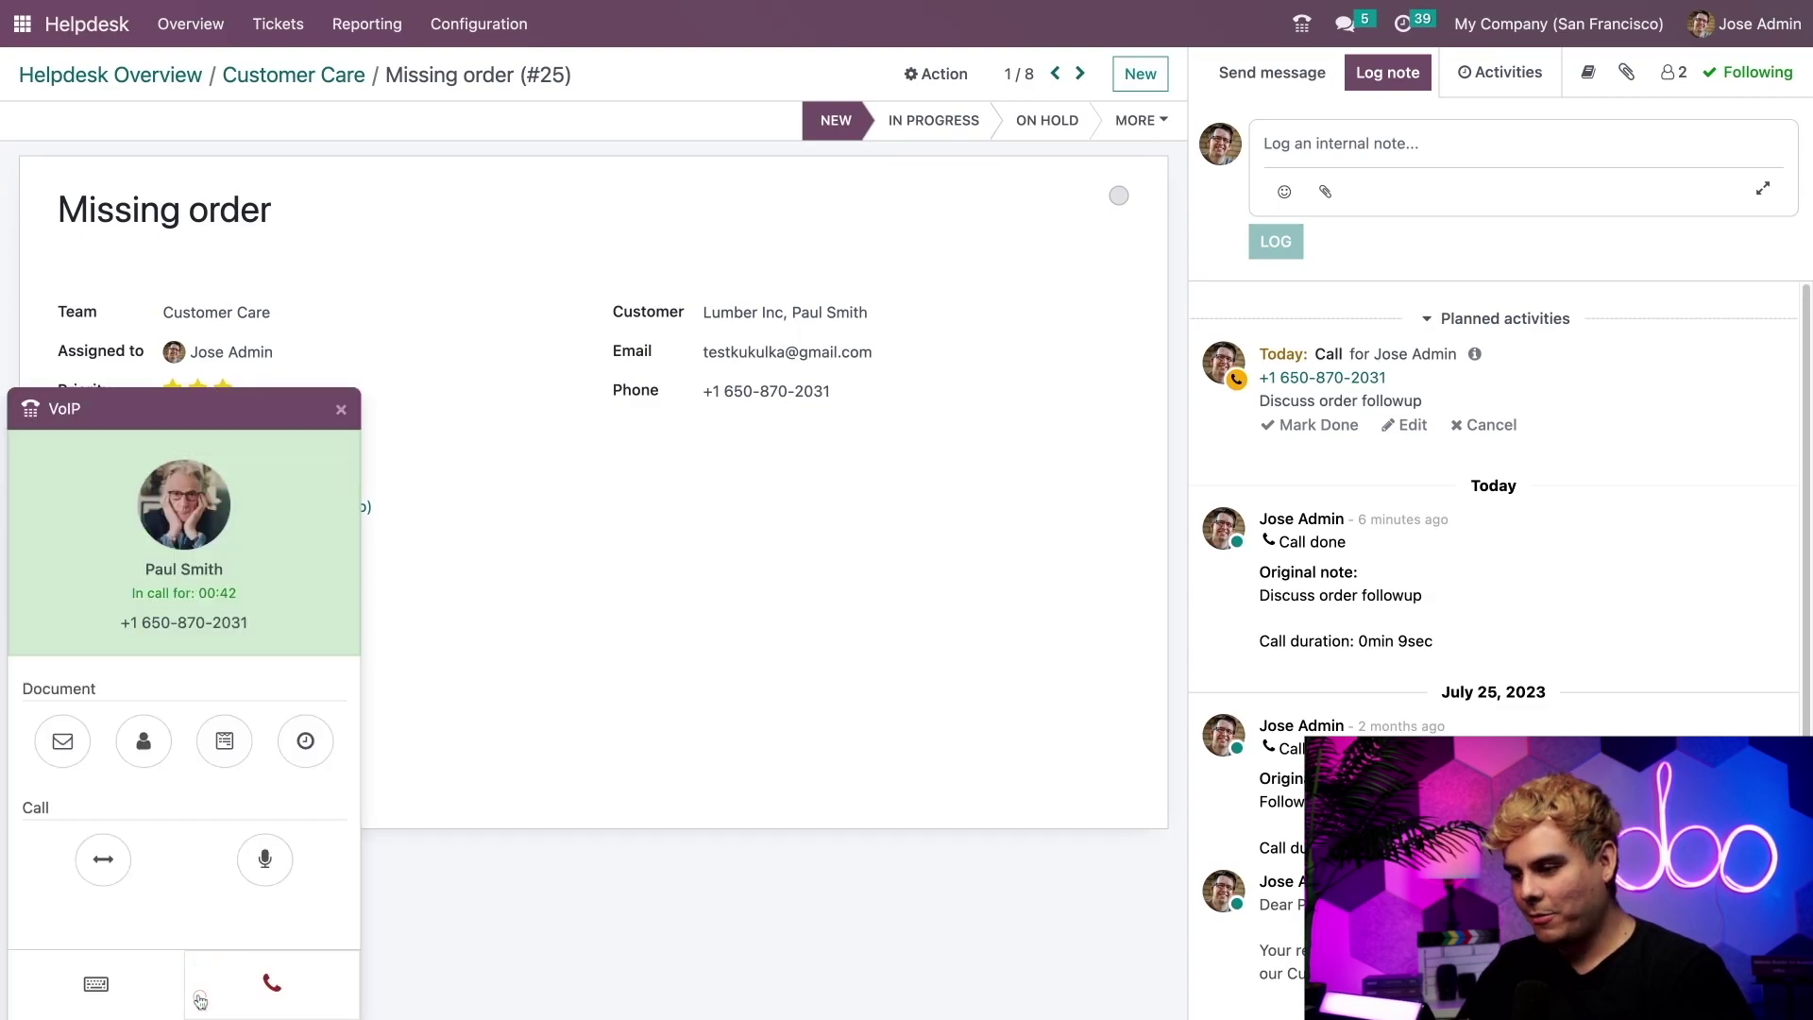
pyautogui.click(305, 740)
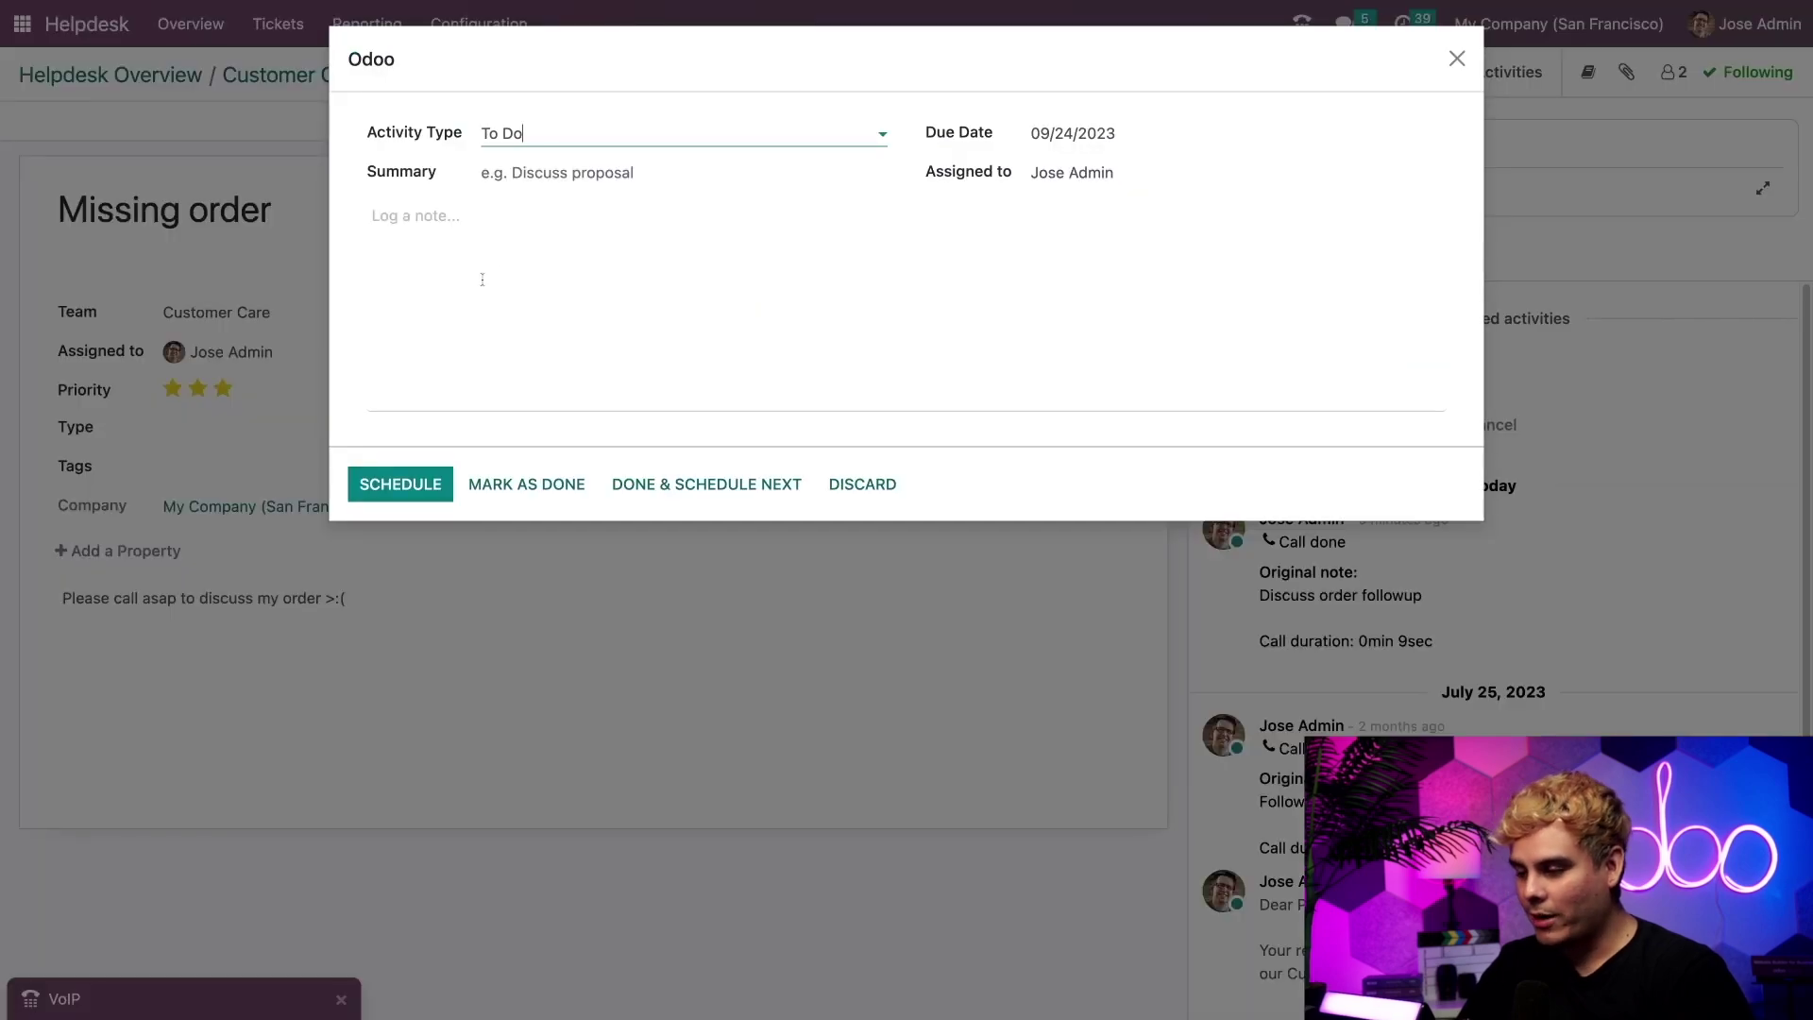
pyautogui.click(609, 141)
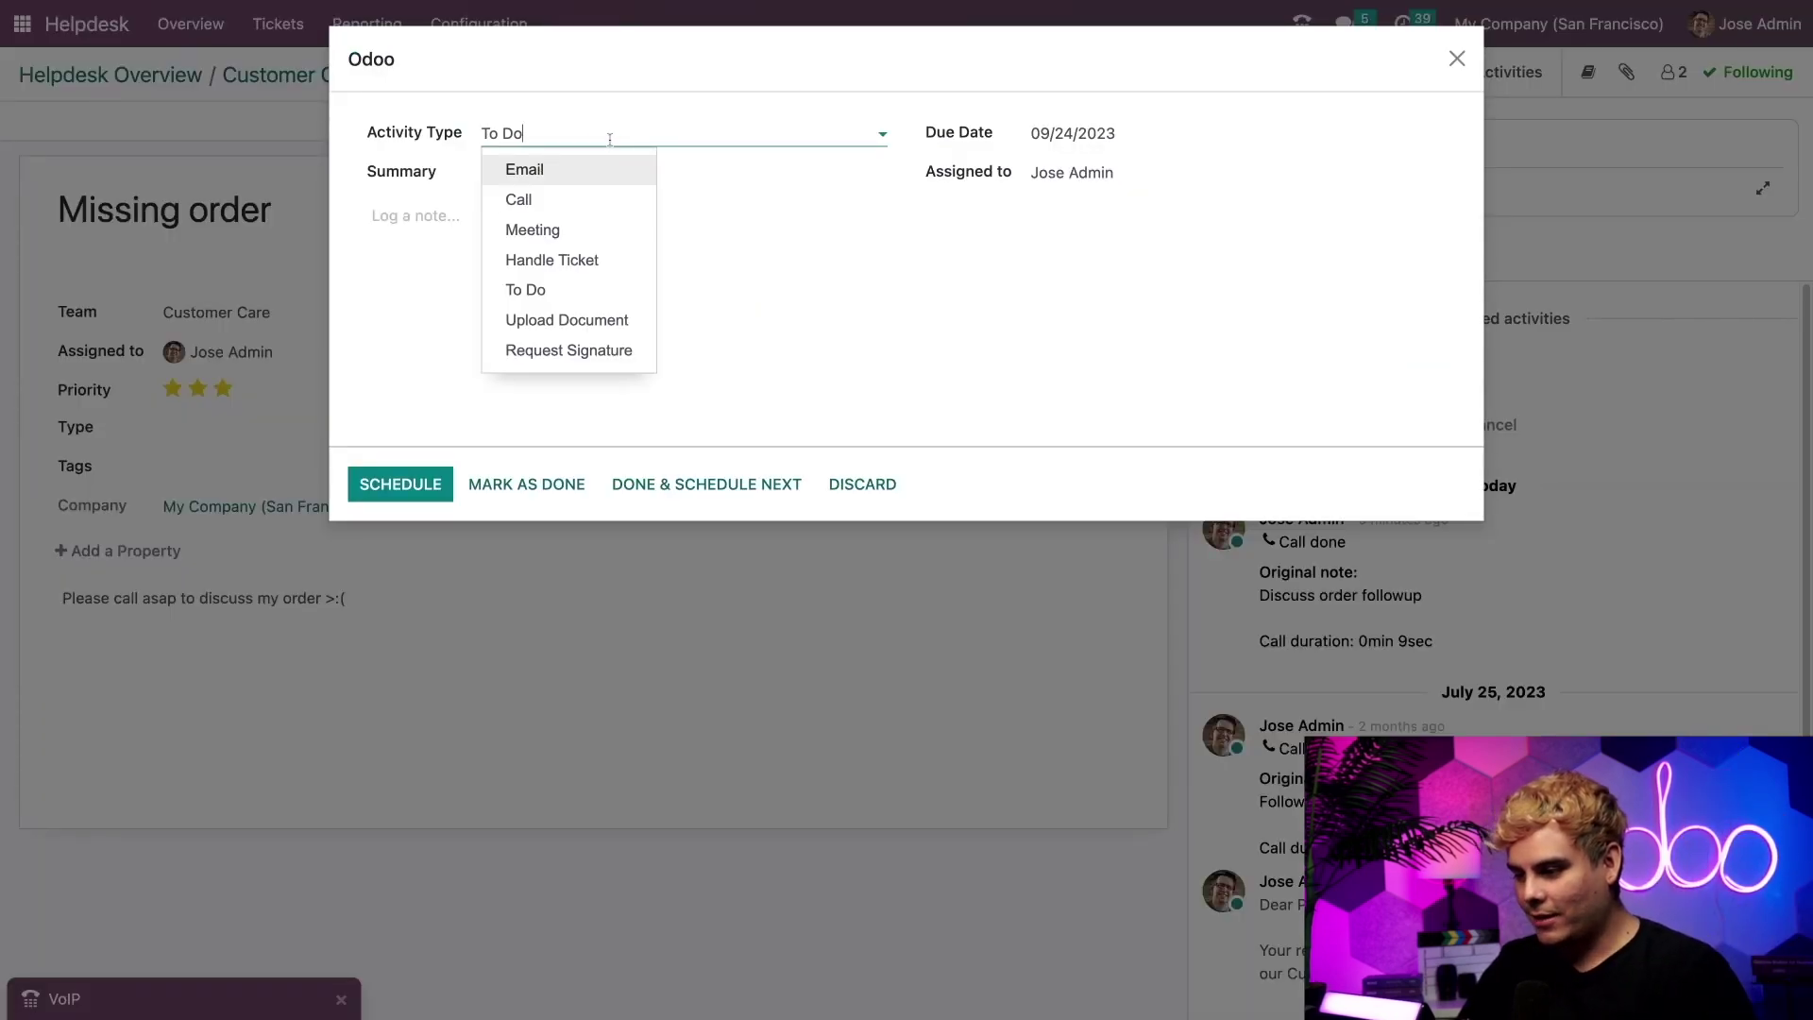
pyautogui.click(561, 206)
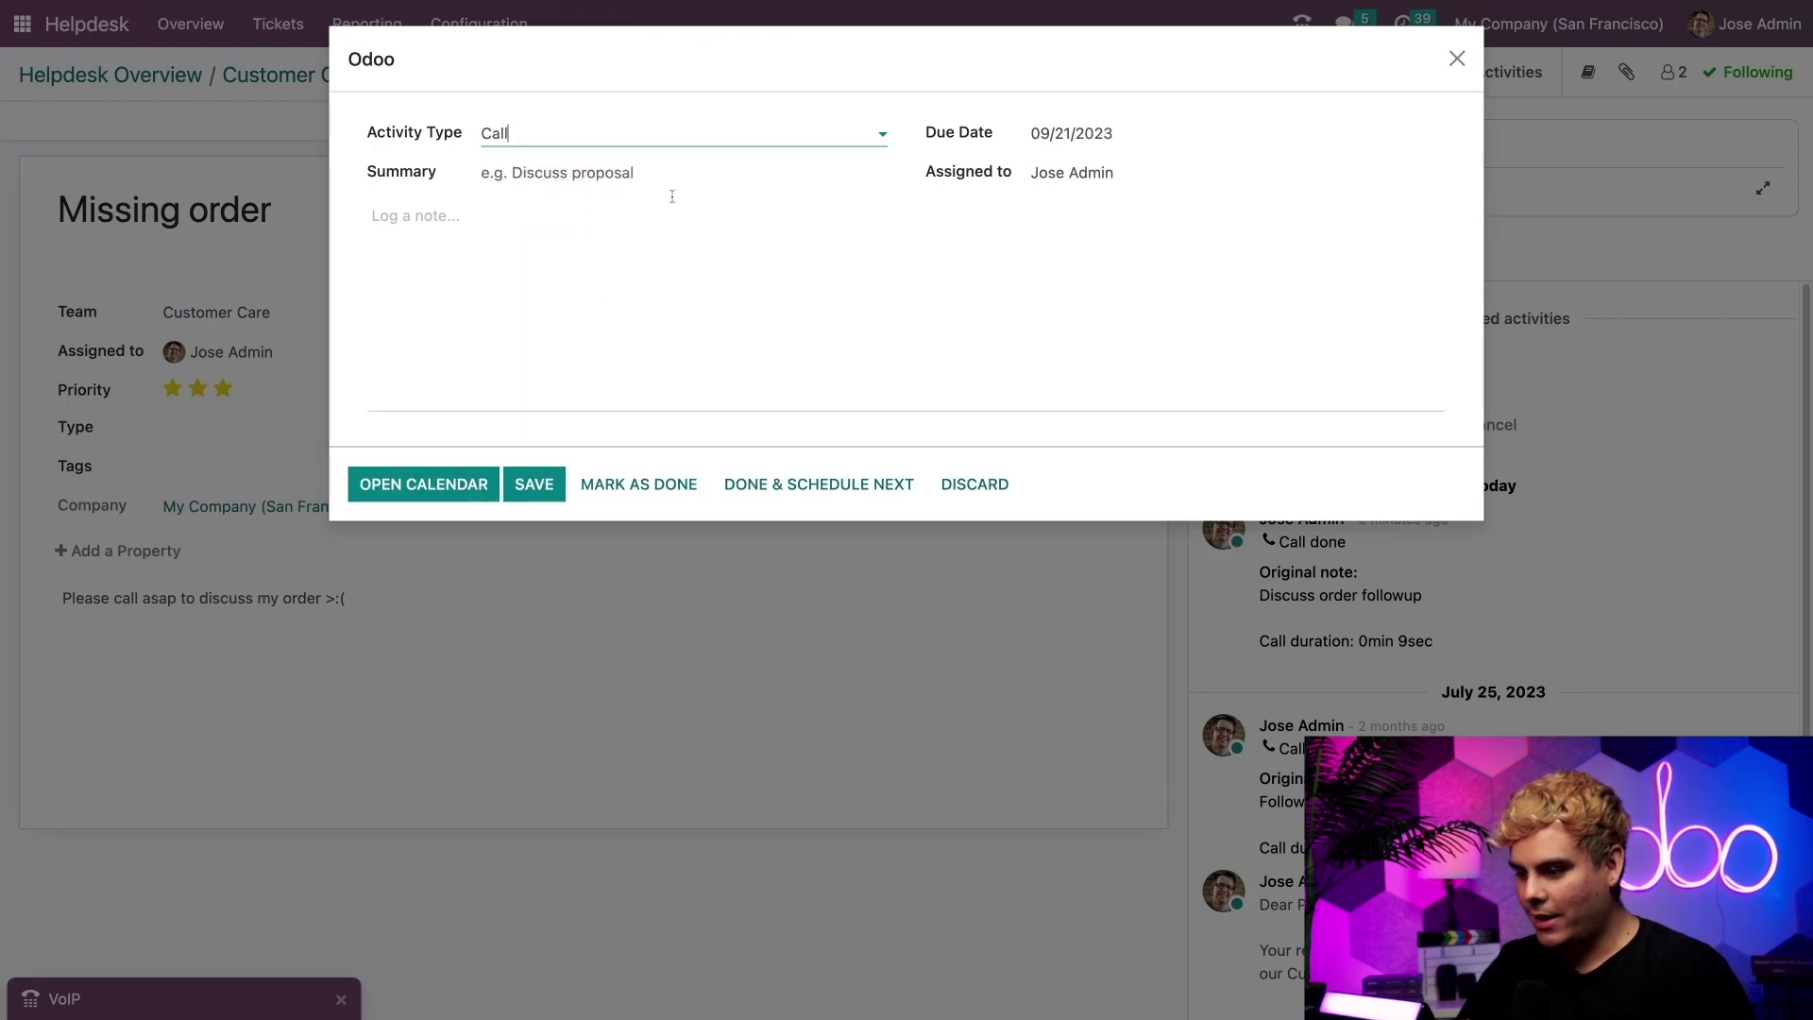
pyautogui.click(1100, 135)
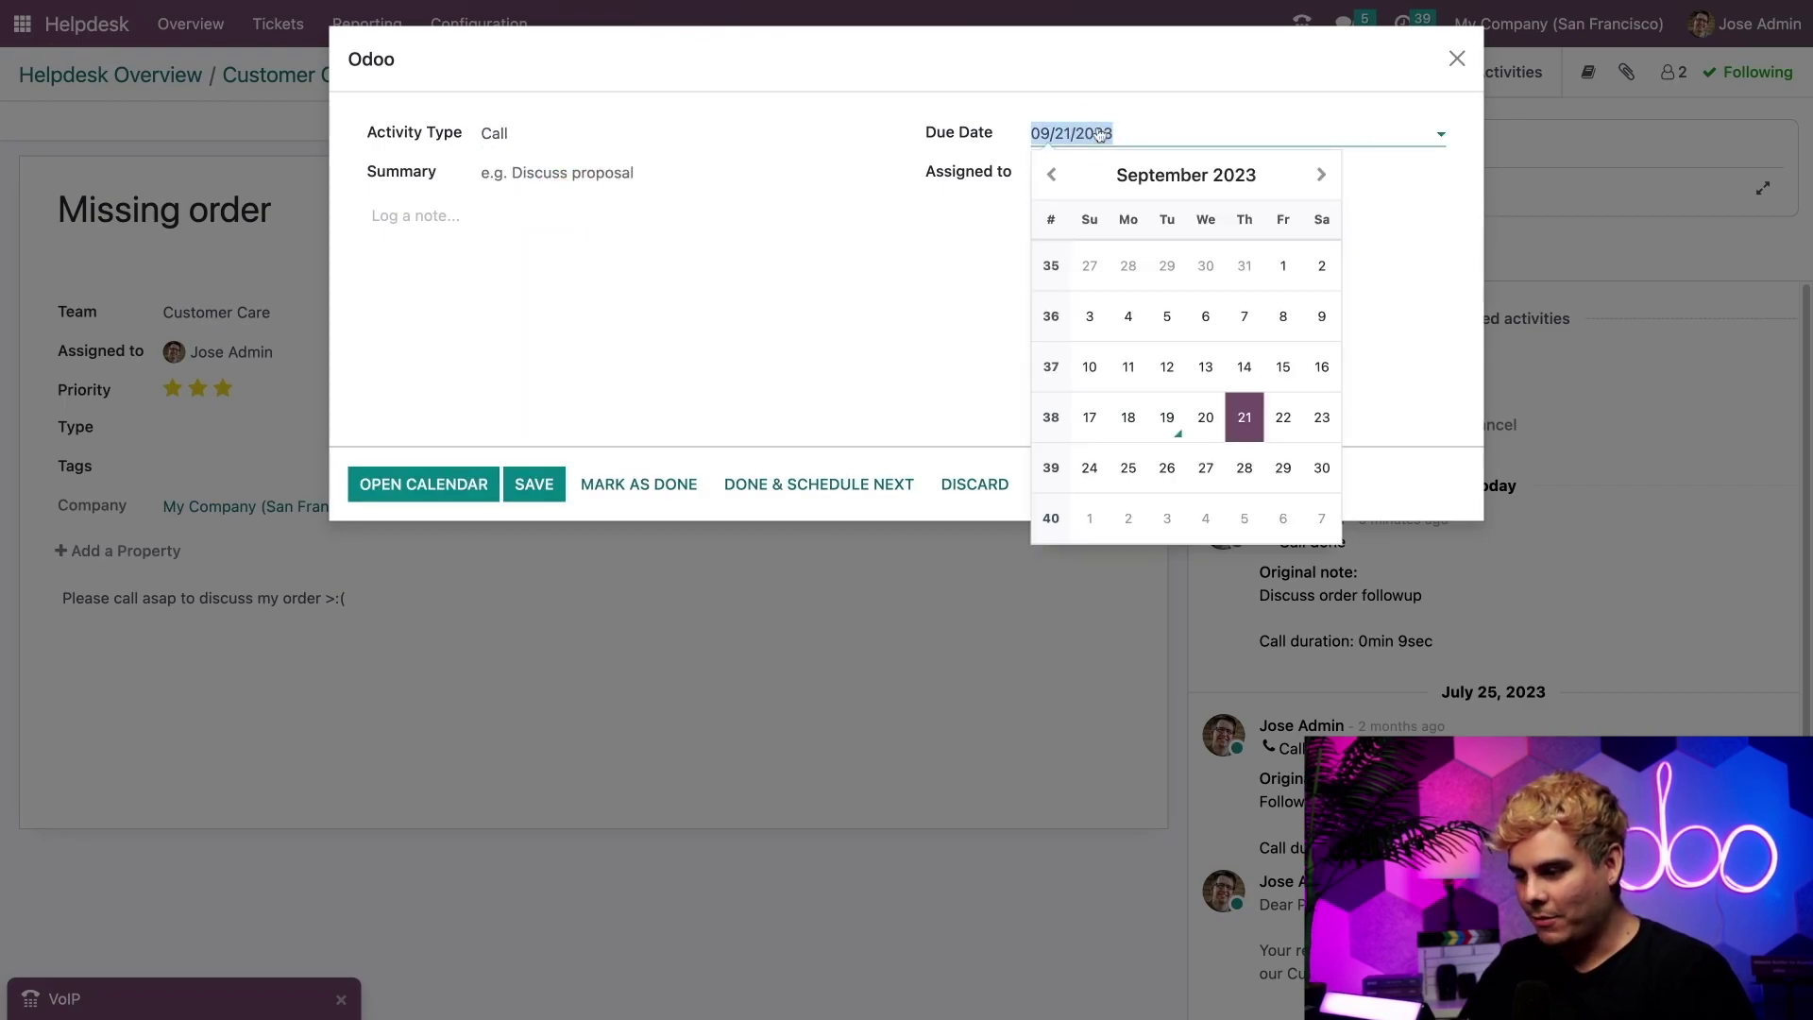
pyautogui.click(1322, 417)
pyautogui.click(1079, 128)
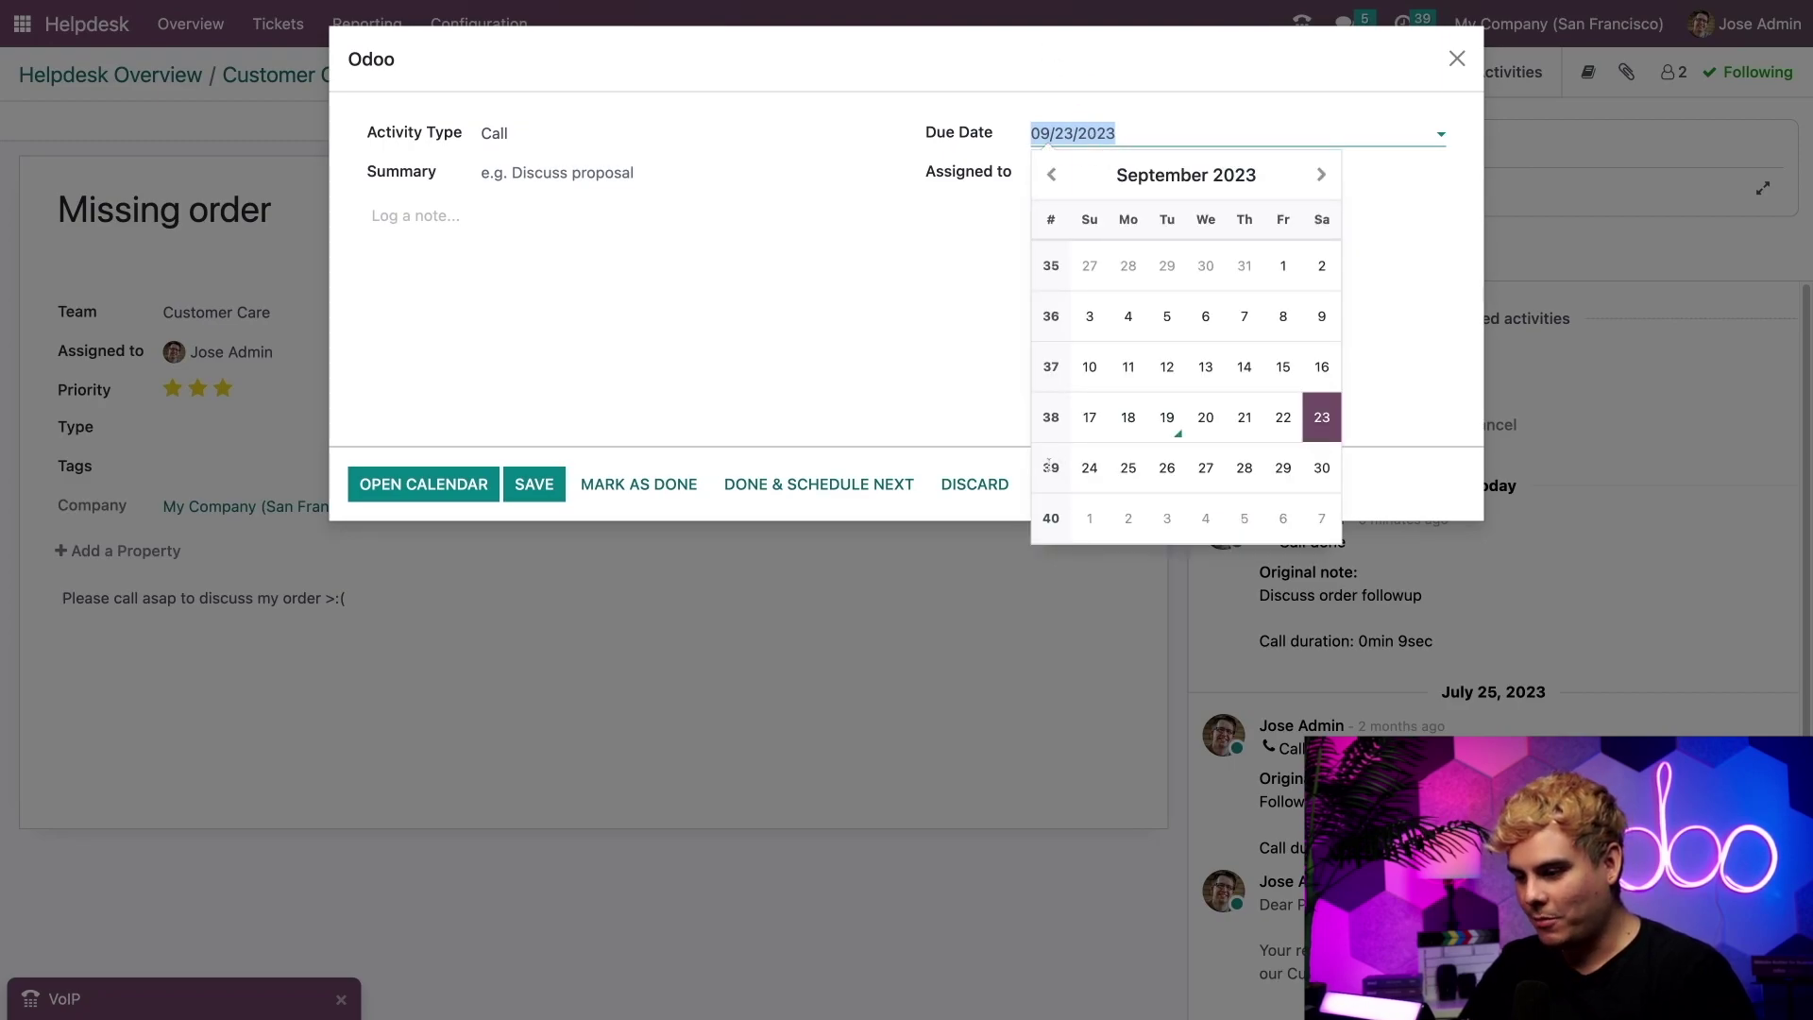
pyautogui.click(1093, 470)
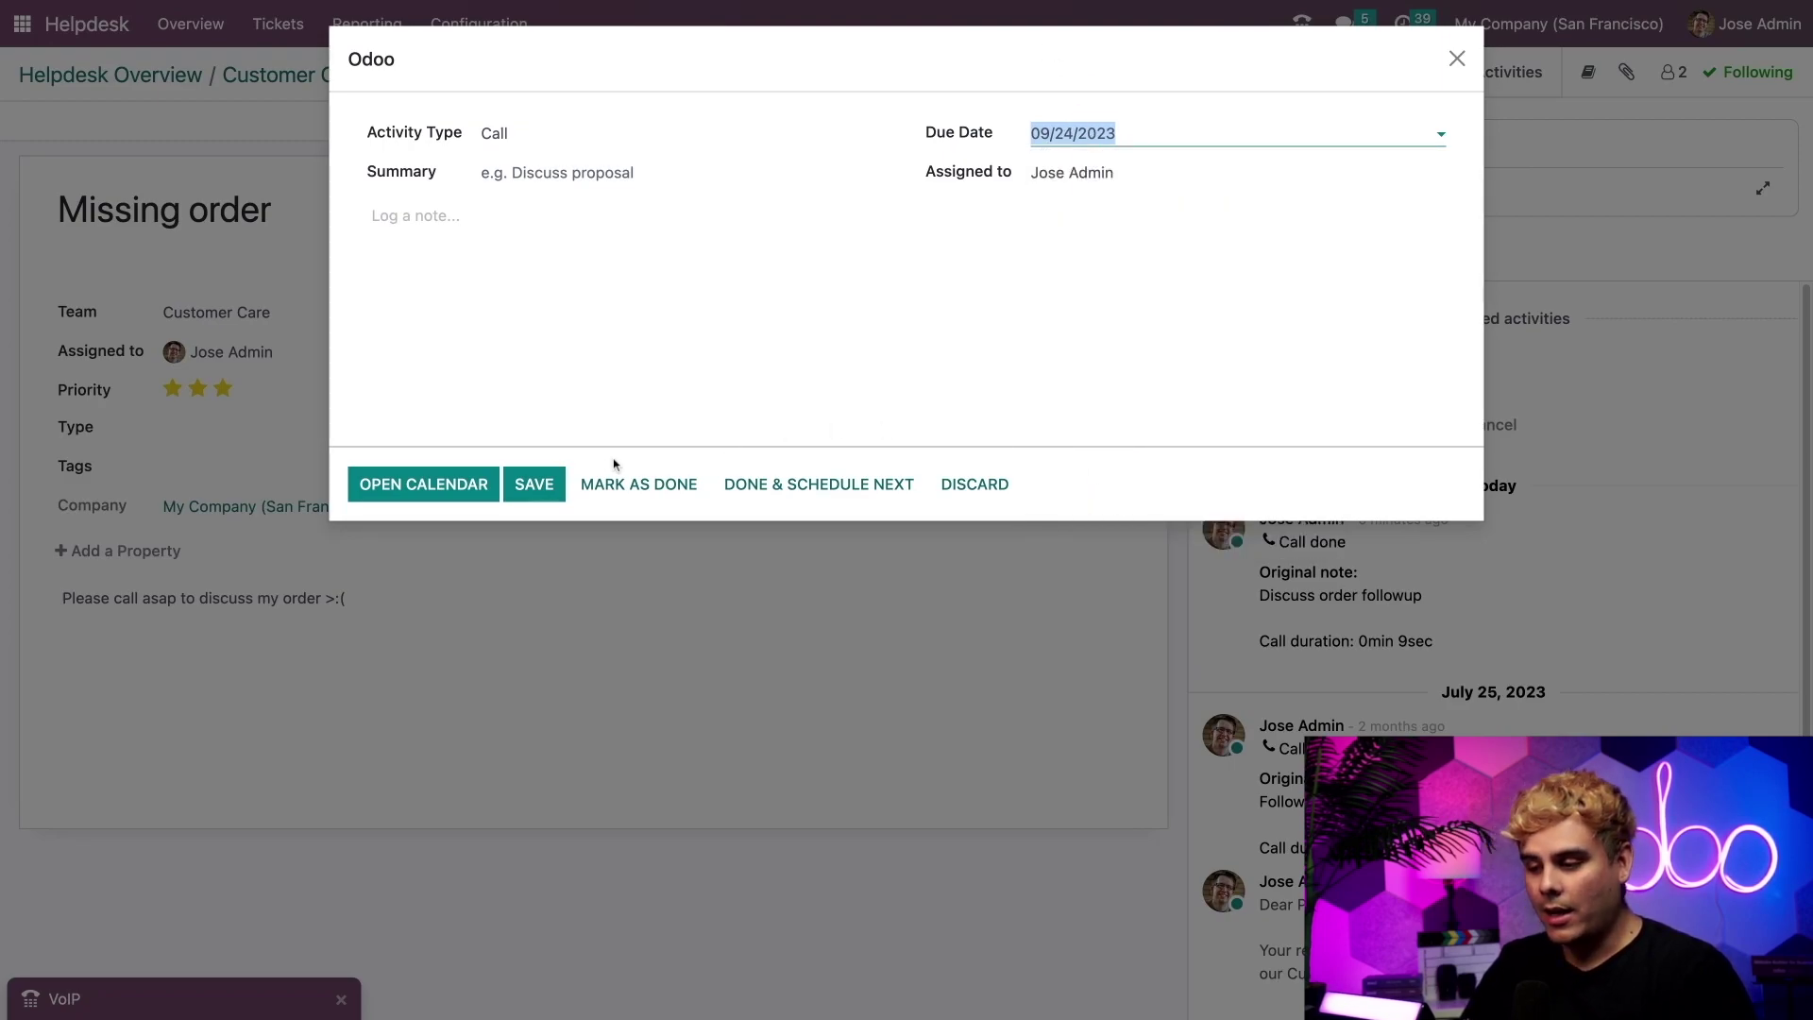
pyautogui.click(538, 483)
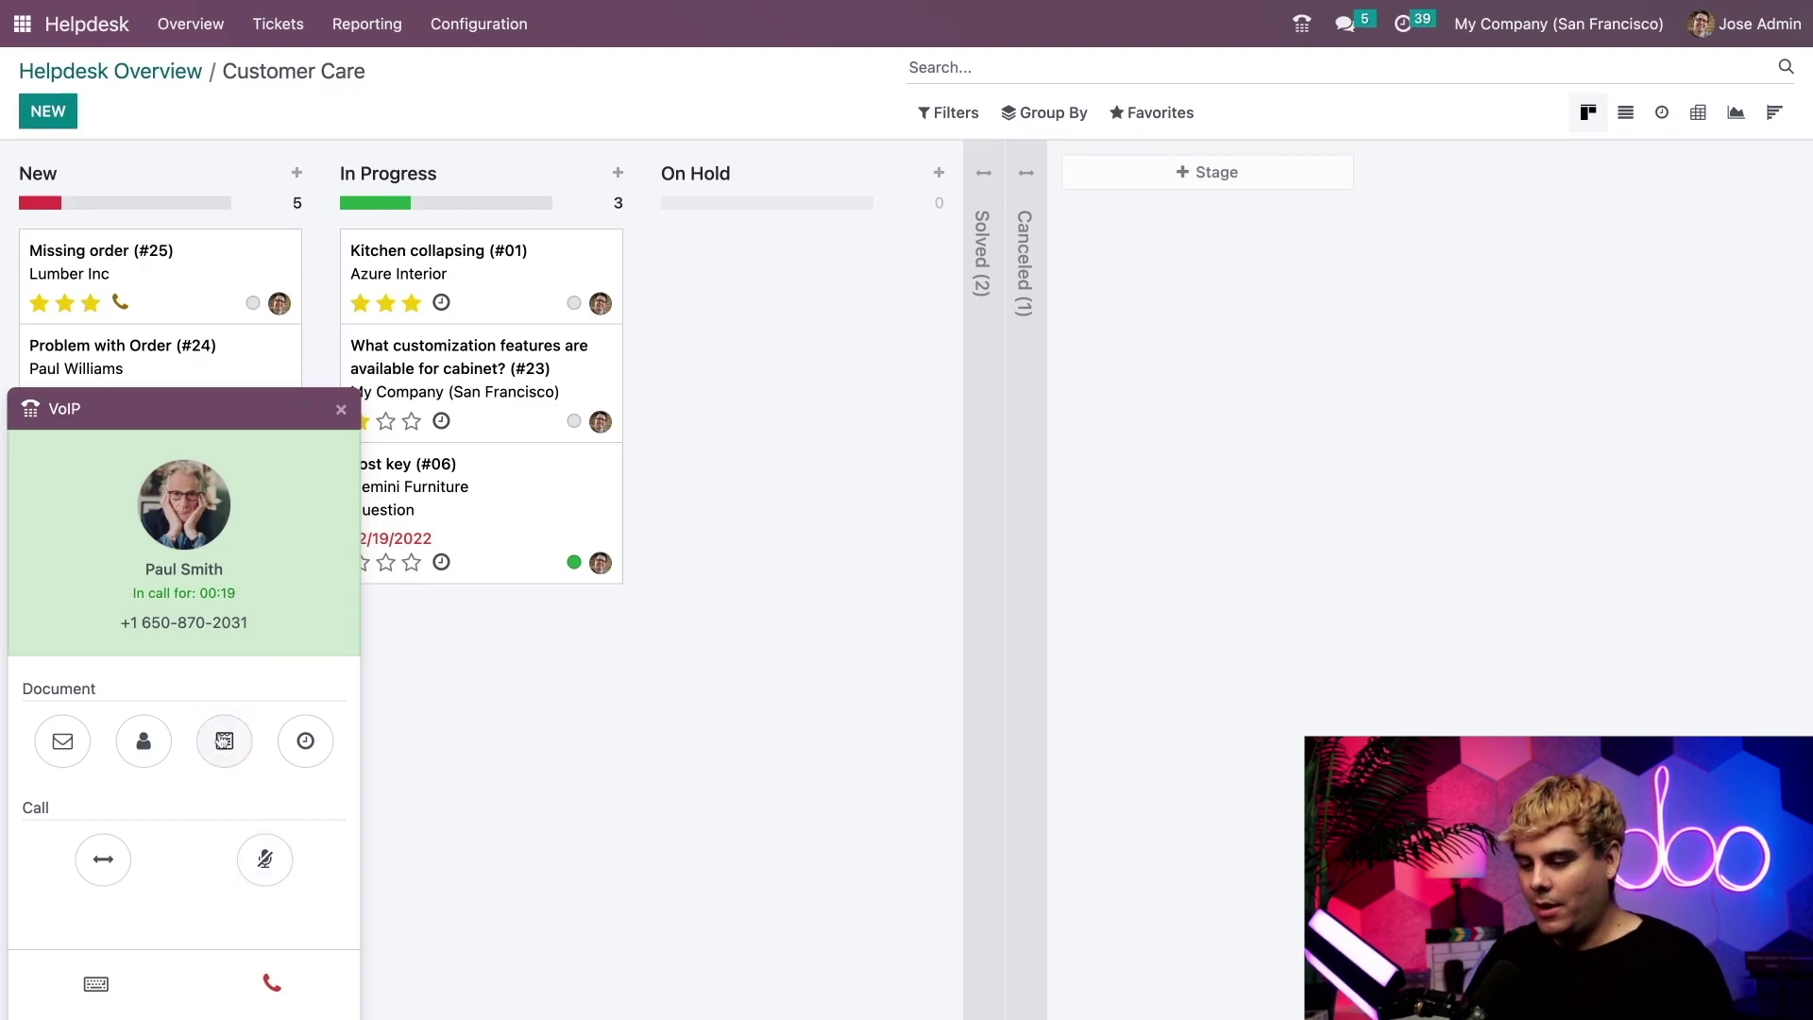
# - View the linked ticket, discard it, and hang up the customer call
pyautogui.click(224, 740)
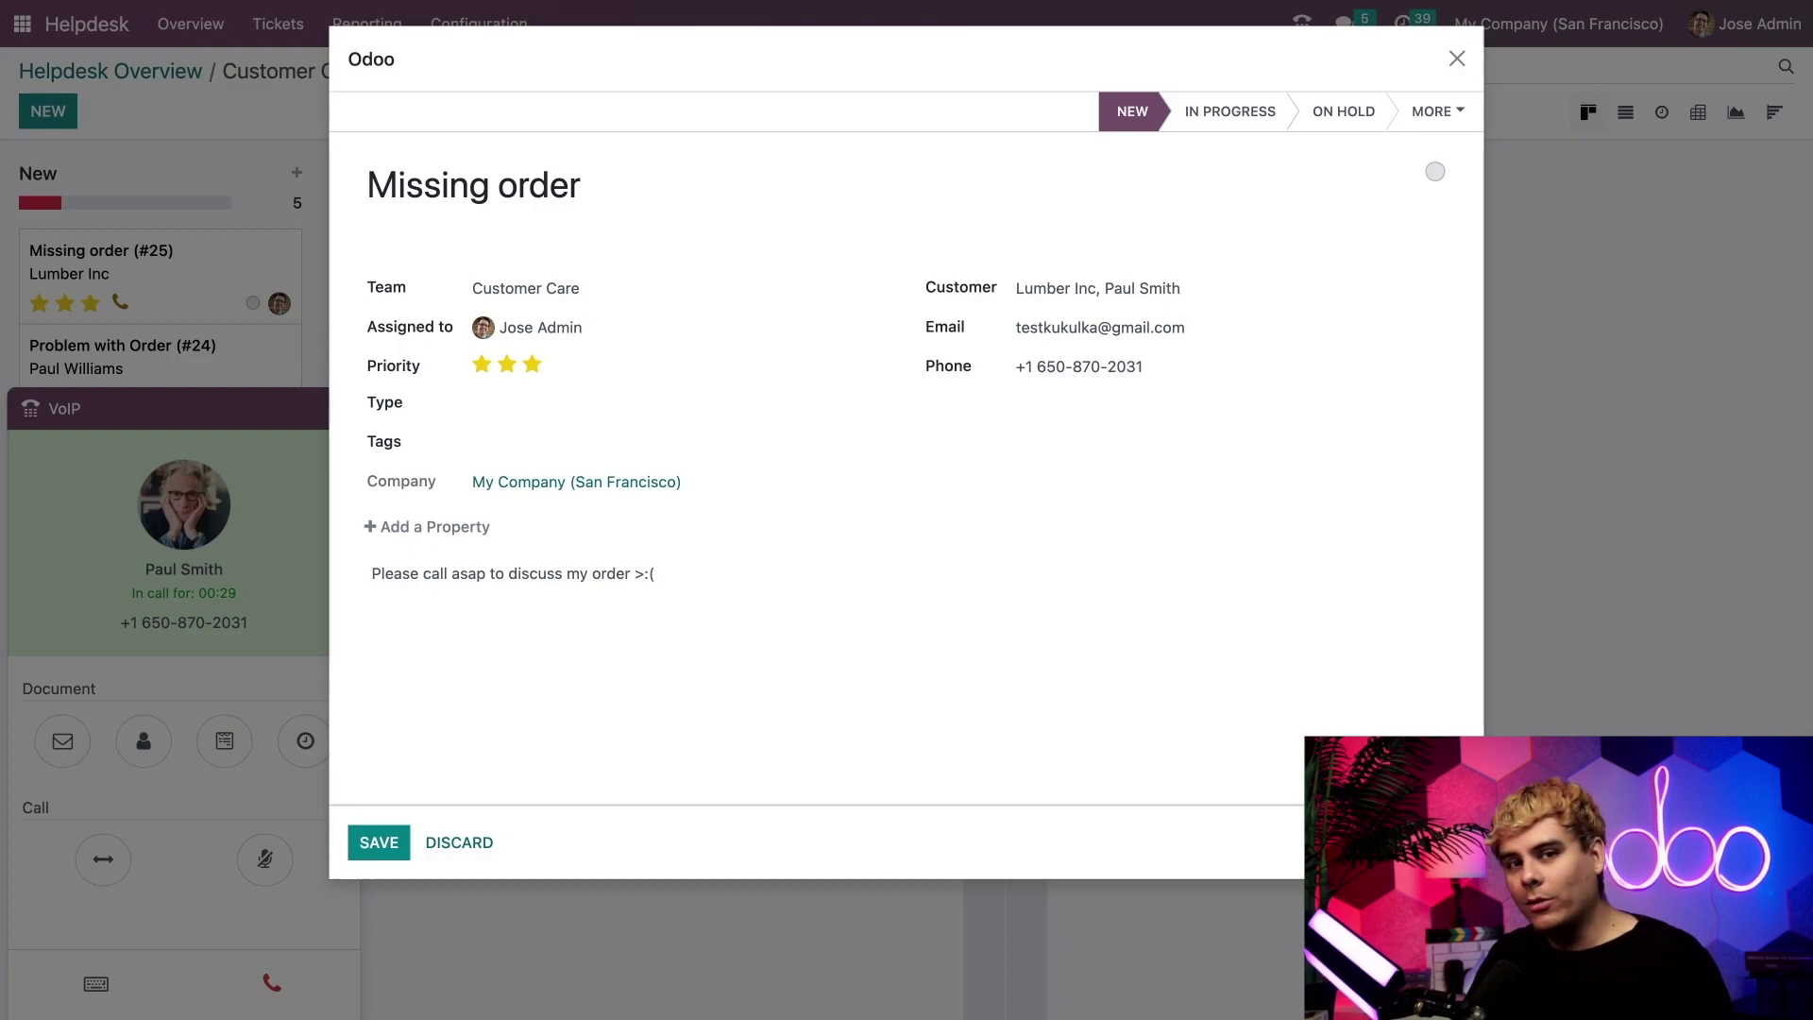
pyautogui.click(458, 842)
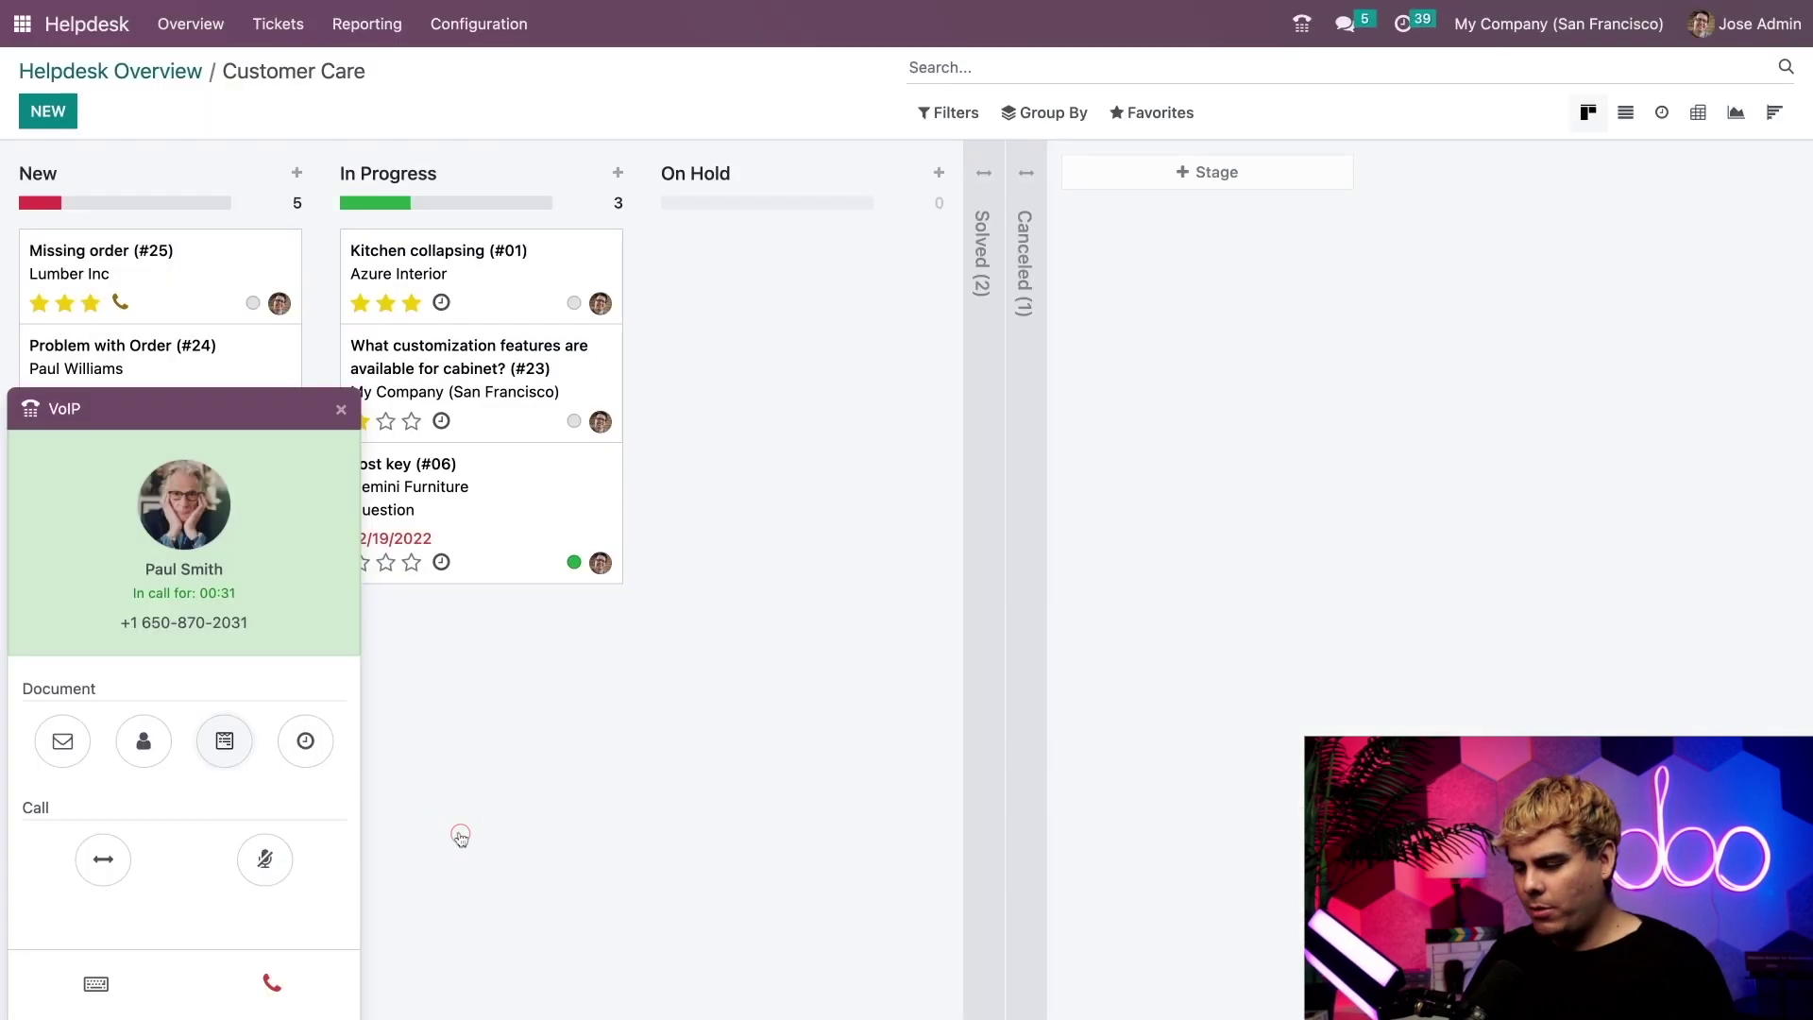
pyautogui.click(294, 974)
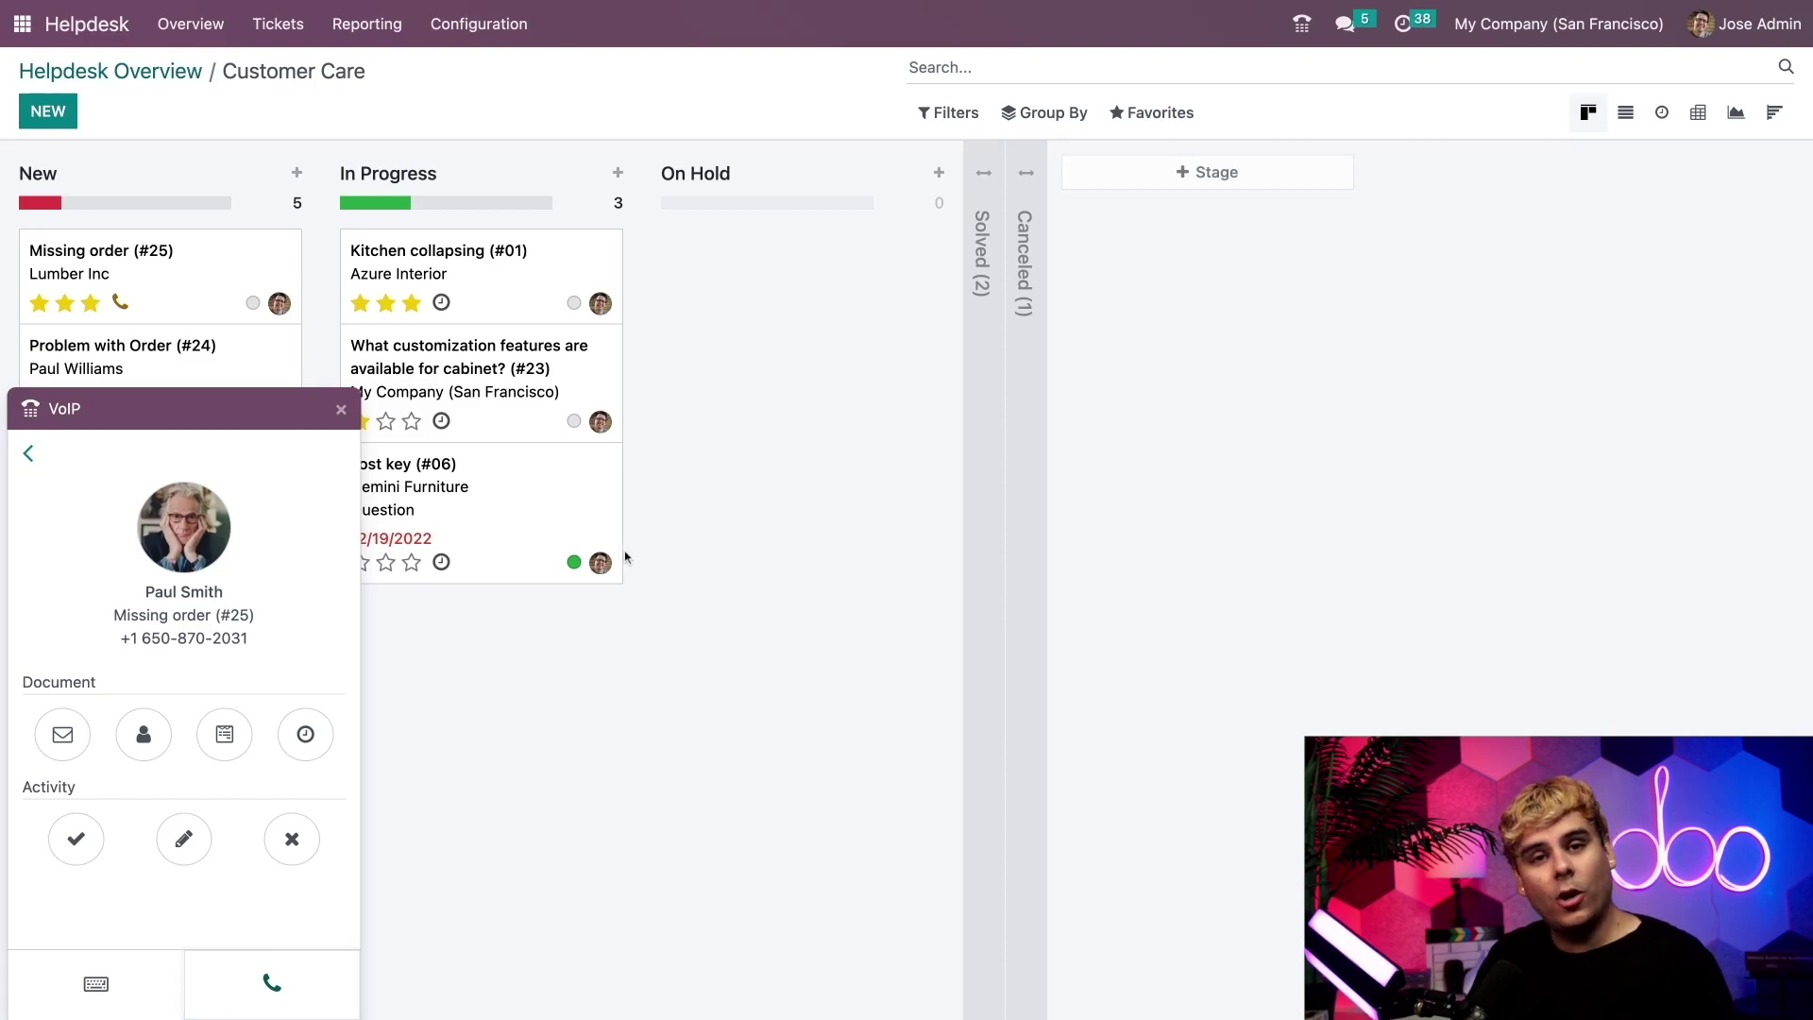
# - Open the Missing order (#25) card from the Helpdesk kanban board
pyautogui.click(176, 289)
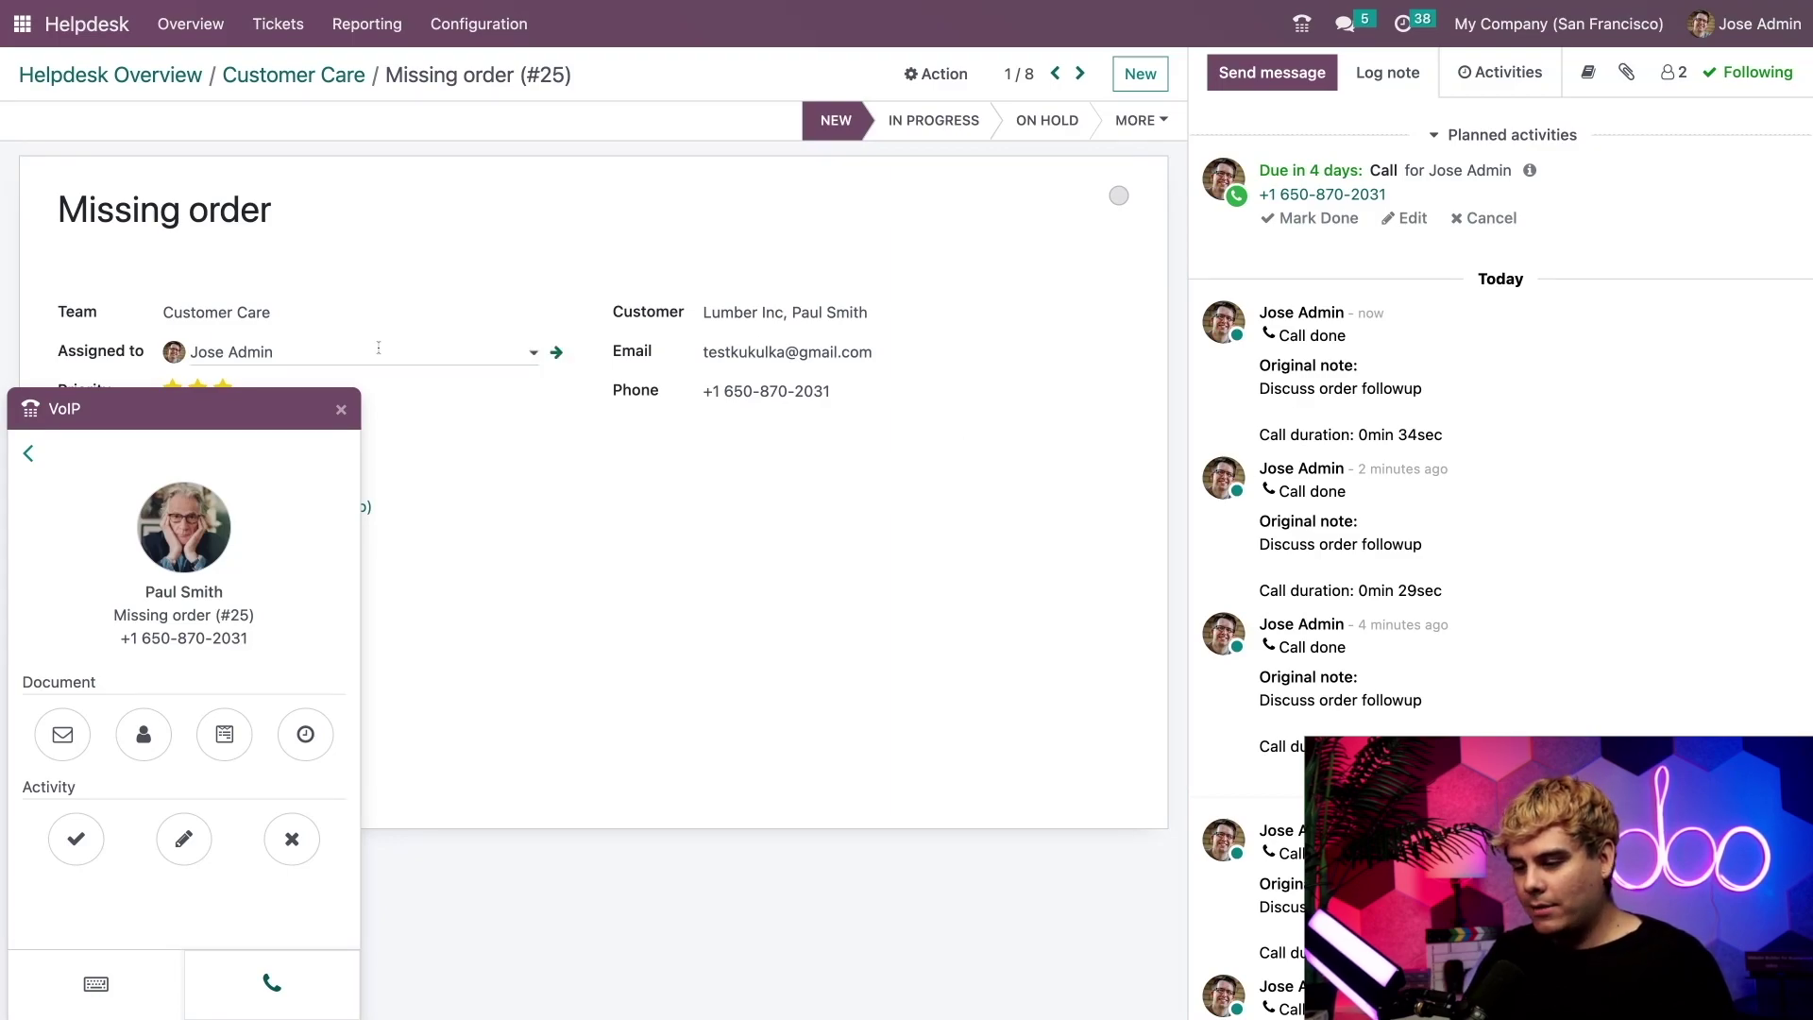
# - Dial *56294 on the VoIP keypad and place the outgoing call
pyautogui.click(28, 453)
pyautogui.click(97, 984)
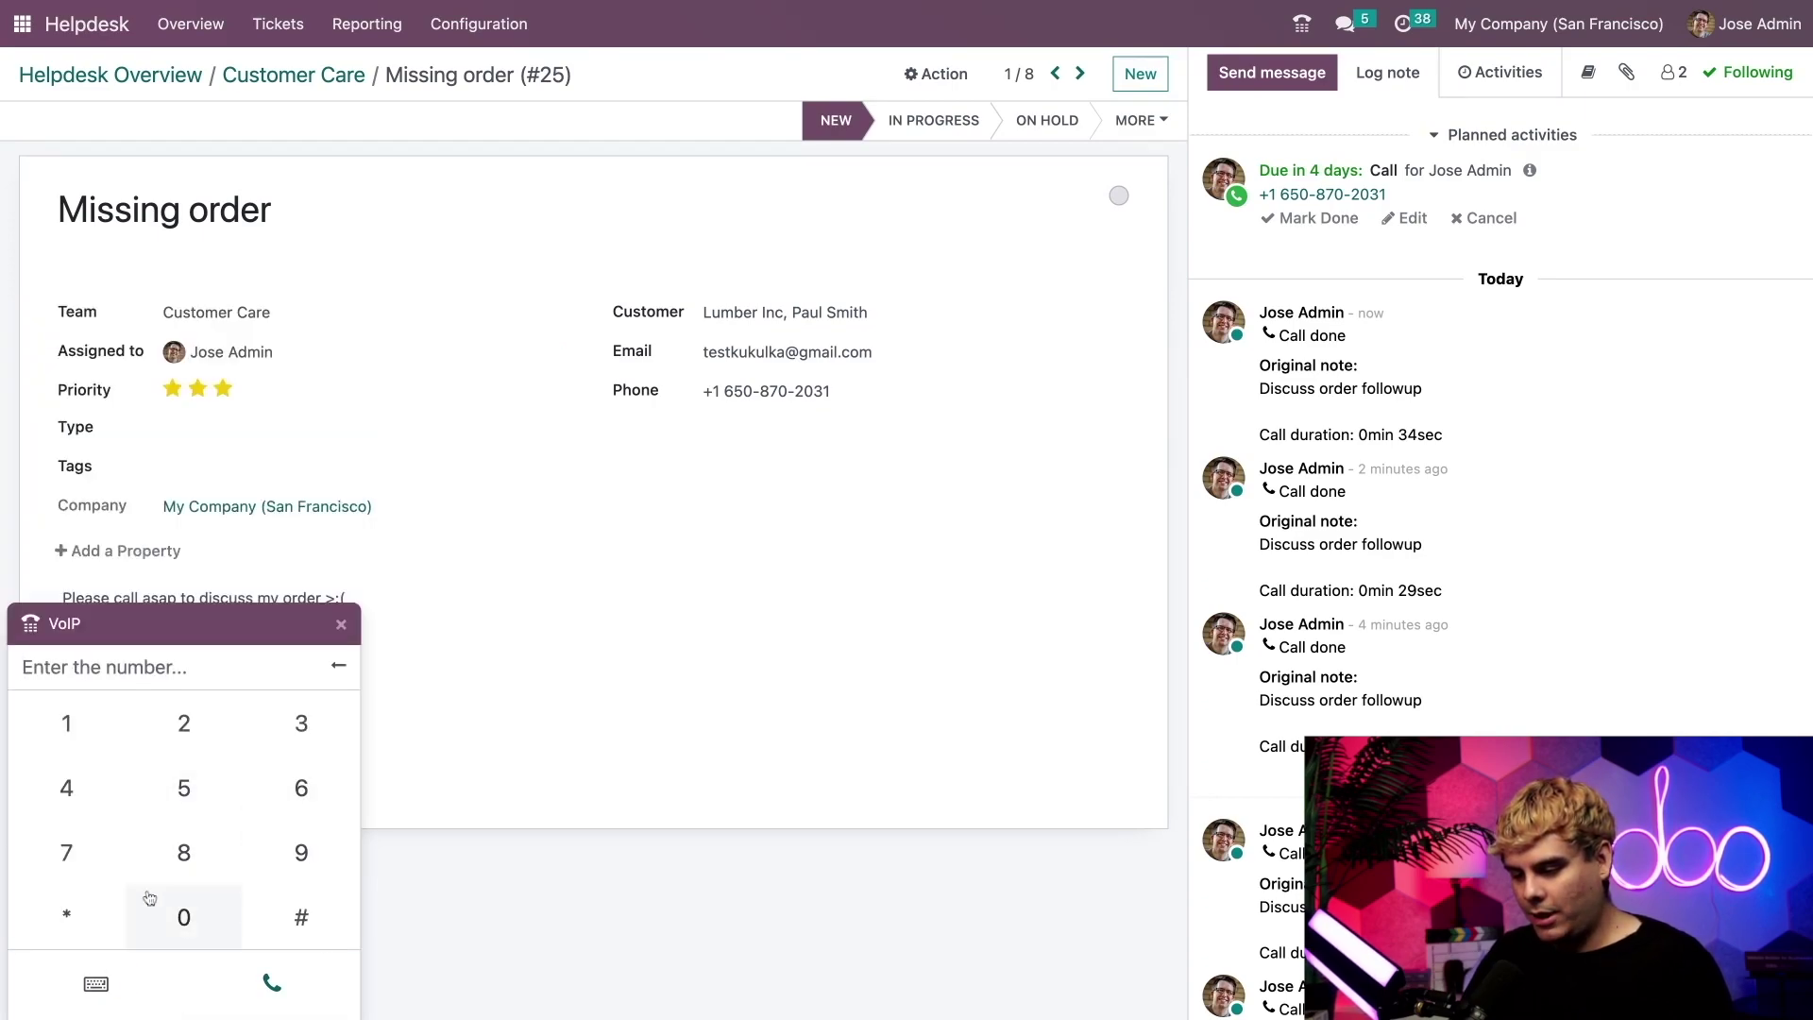
pyautogui.click(66, 914)
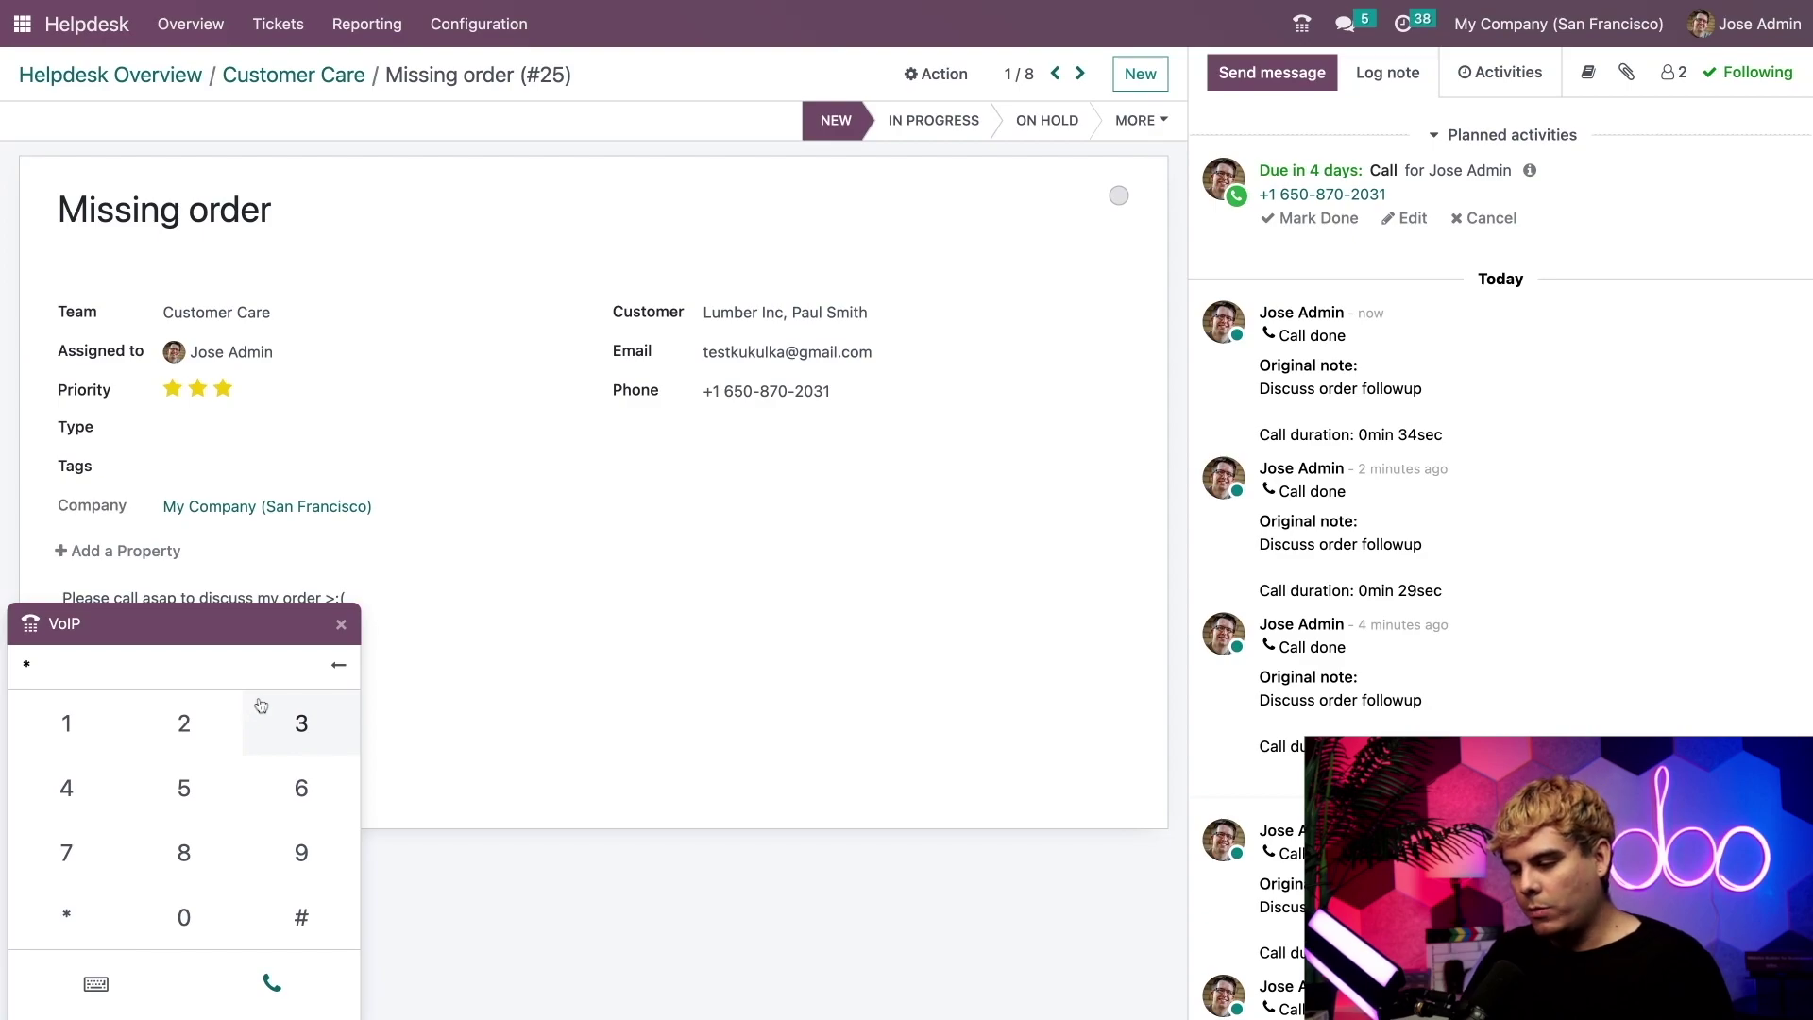
pyautogui.click(194, 786)
pyautogui.click(279, 798)
pyautogui.click(182, 734)
pyautogui.click(287, 849)
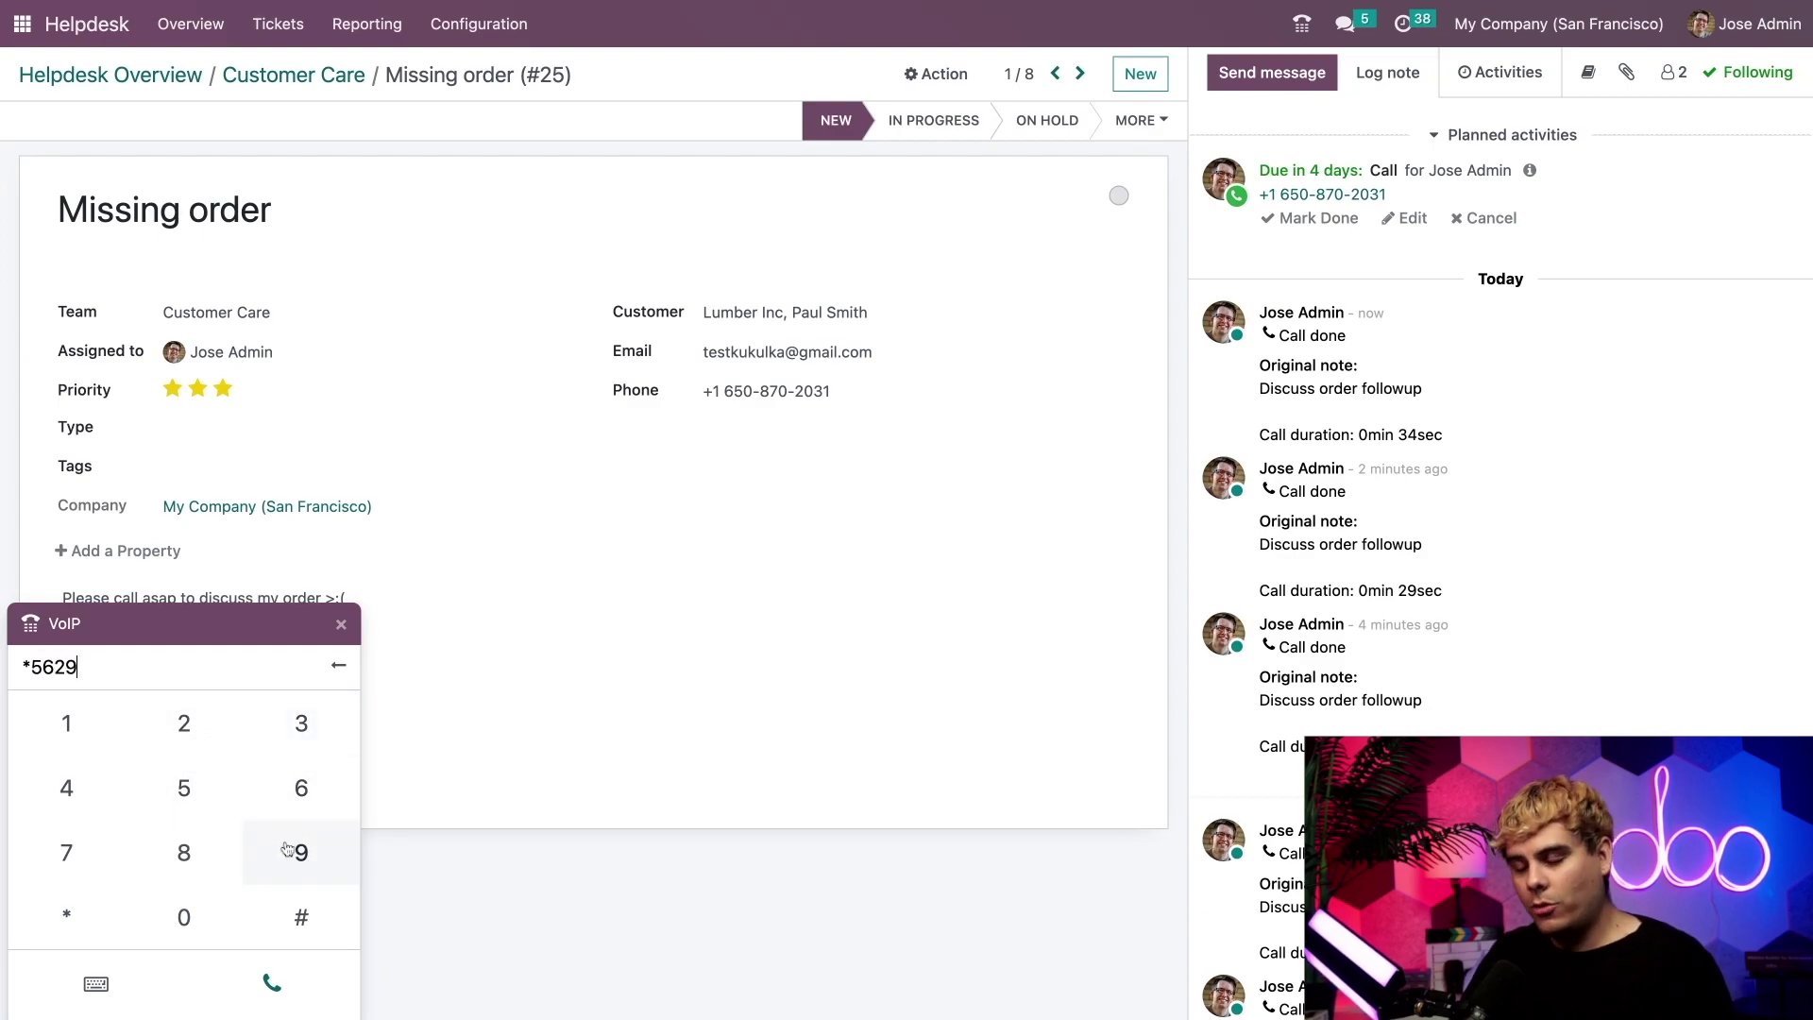
pyautogui.click(68, 784)
pyautogui.click(270, 980)
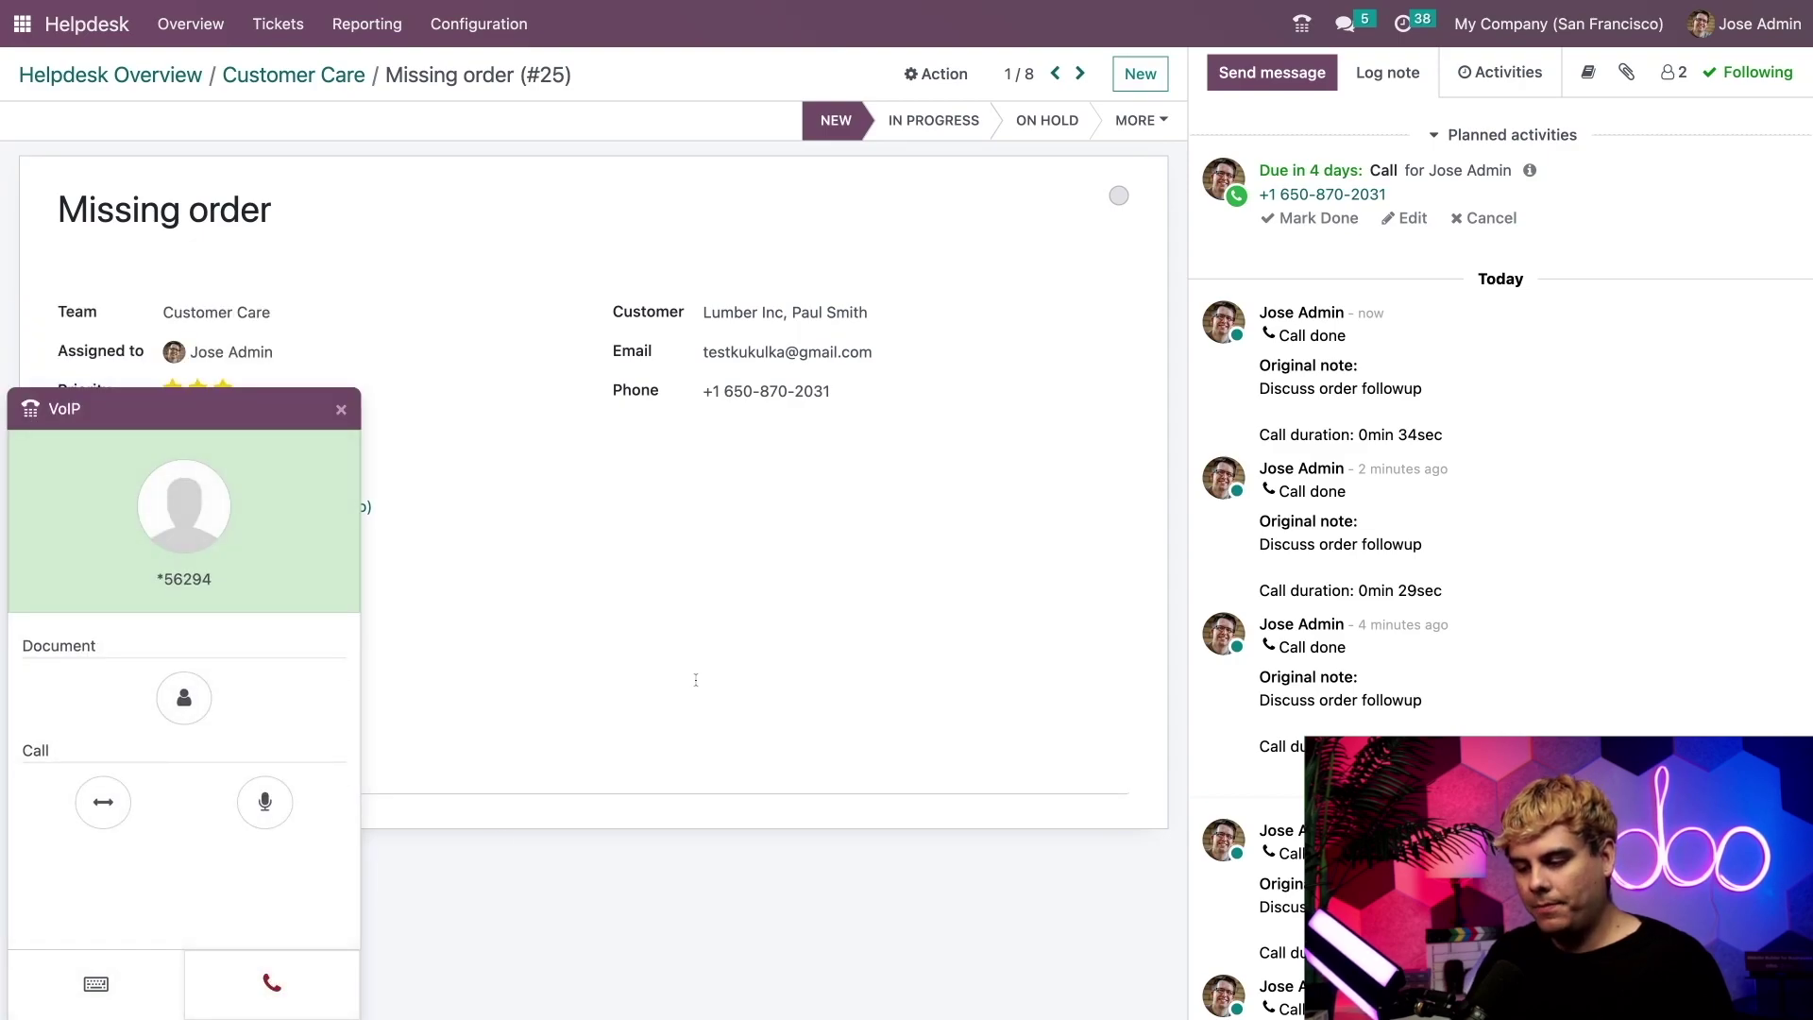